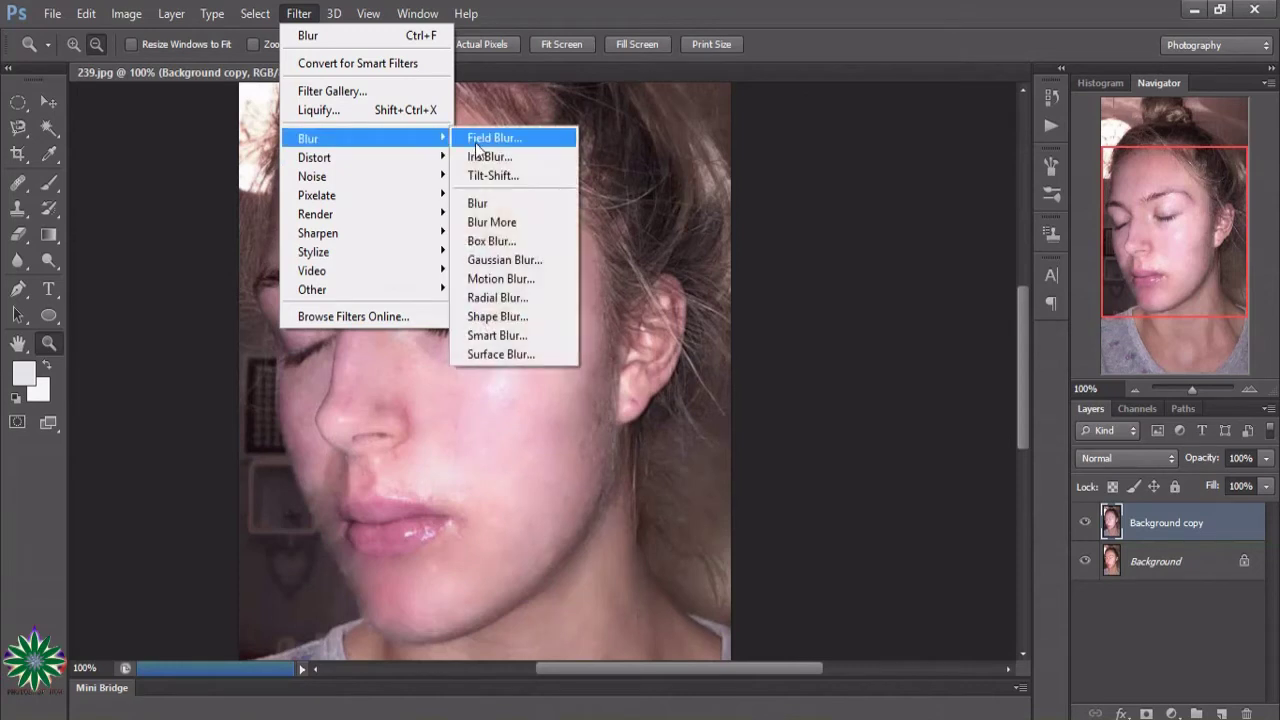
Apply a 1.9-pixel Gaussian Blur to the Background copy layer.
{"action": "left_click", "coordinate": [503, 260]}
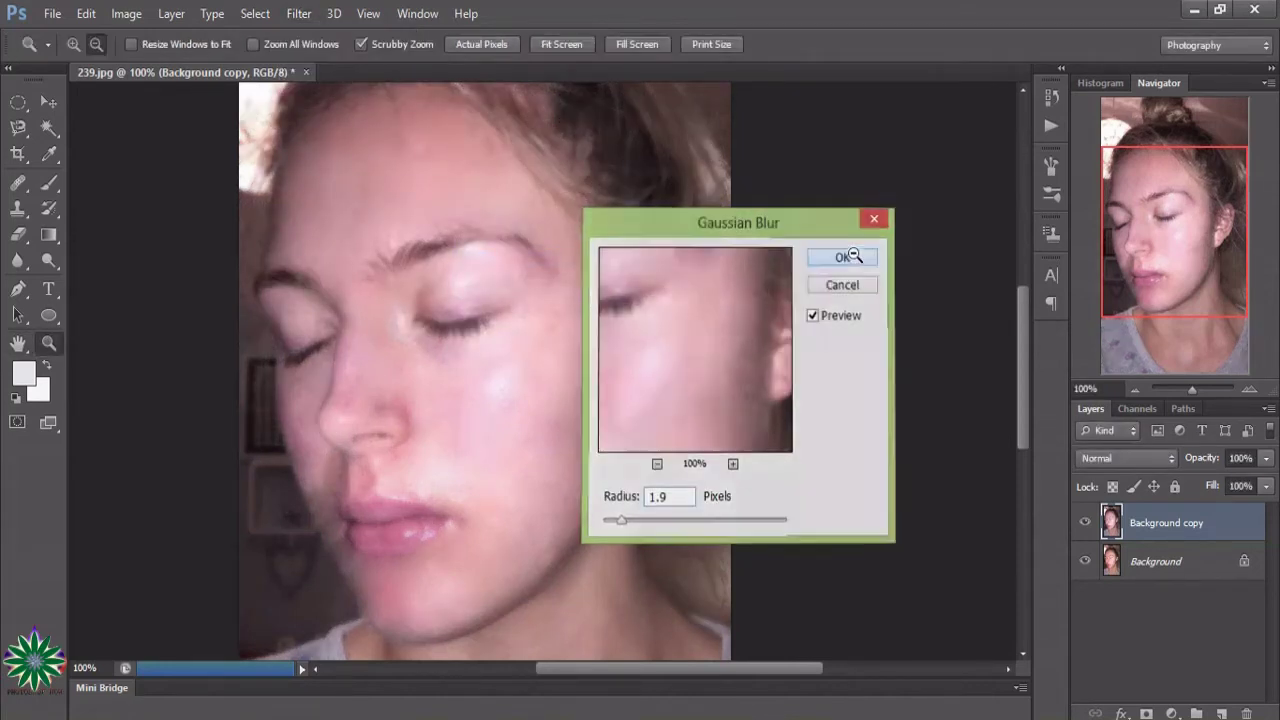
{"action": "left_click", "coordinate": [843, 257]}
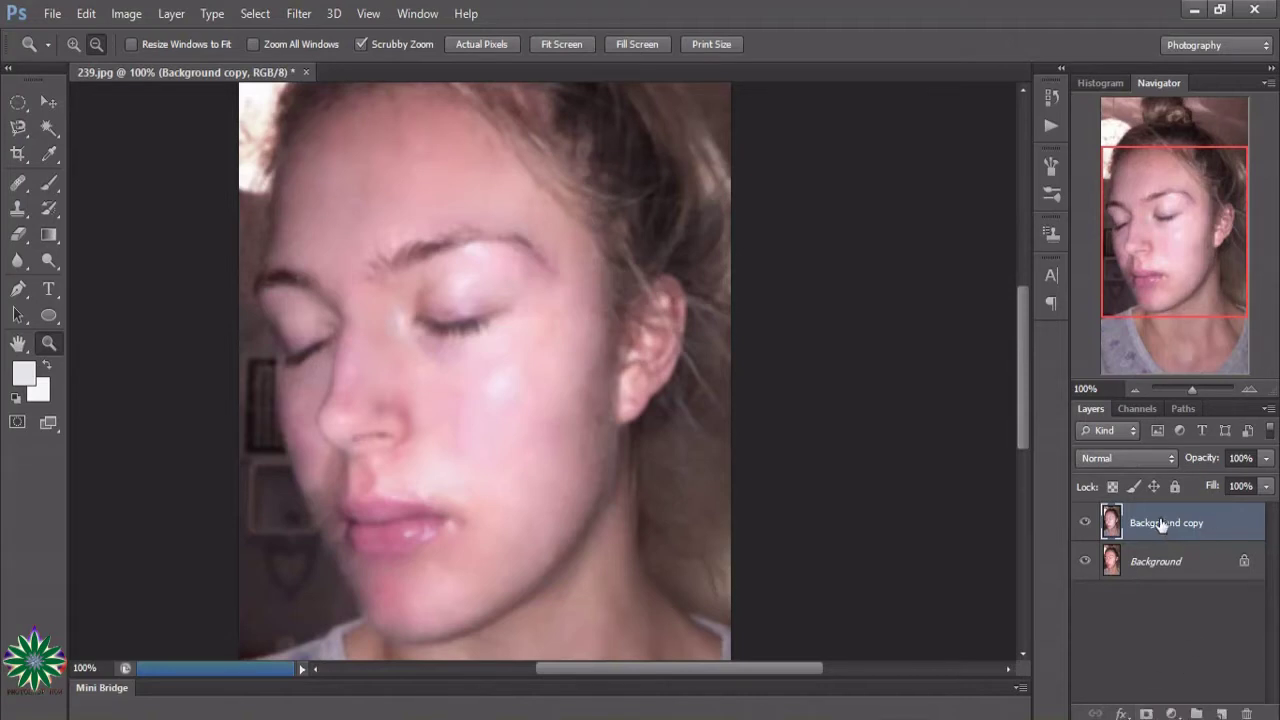
Add a layer mask to Background copy and invert it to black with Ctrl+I.
{"action": "left_click", "coordinate": [1147, 713]}
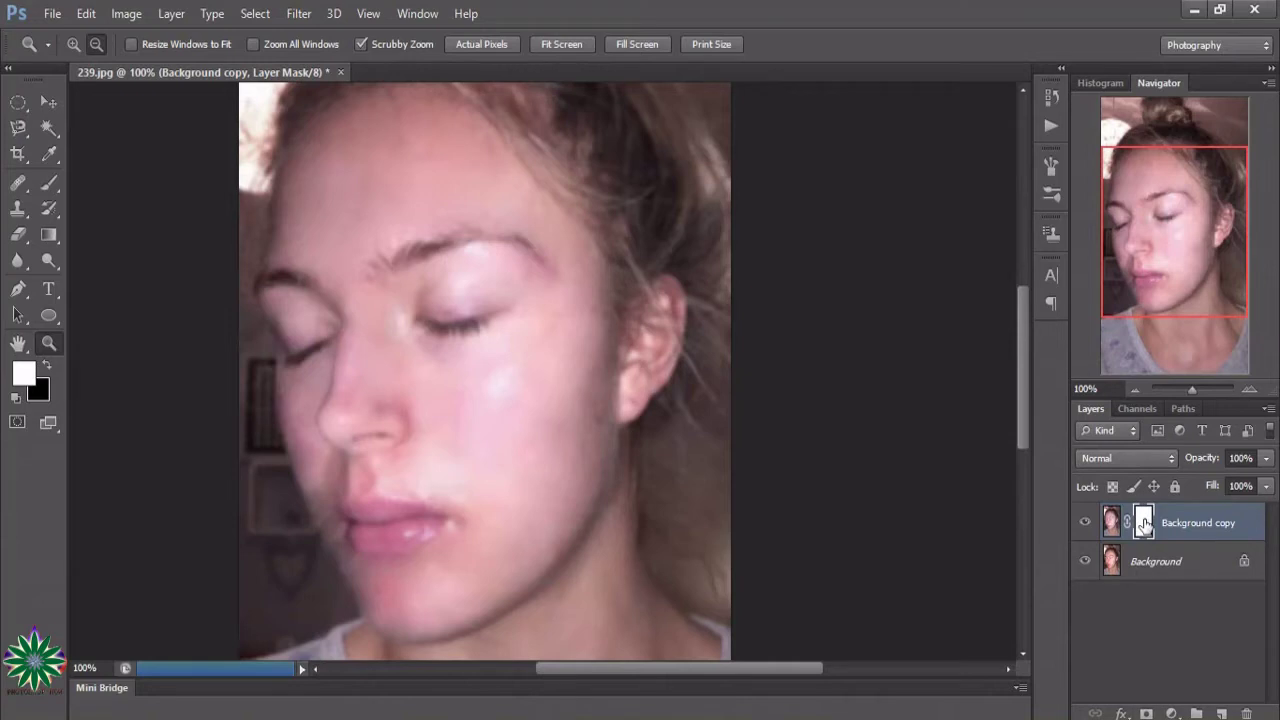
{"action": "key", "text": "ctrl+i"}
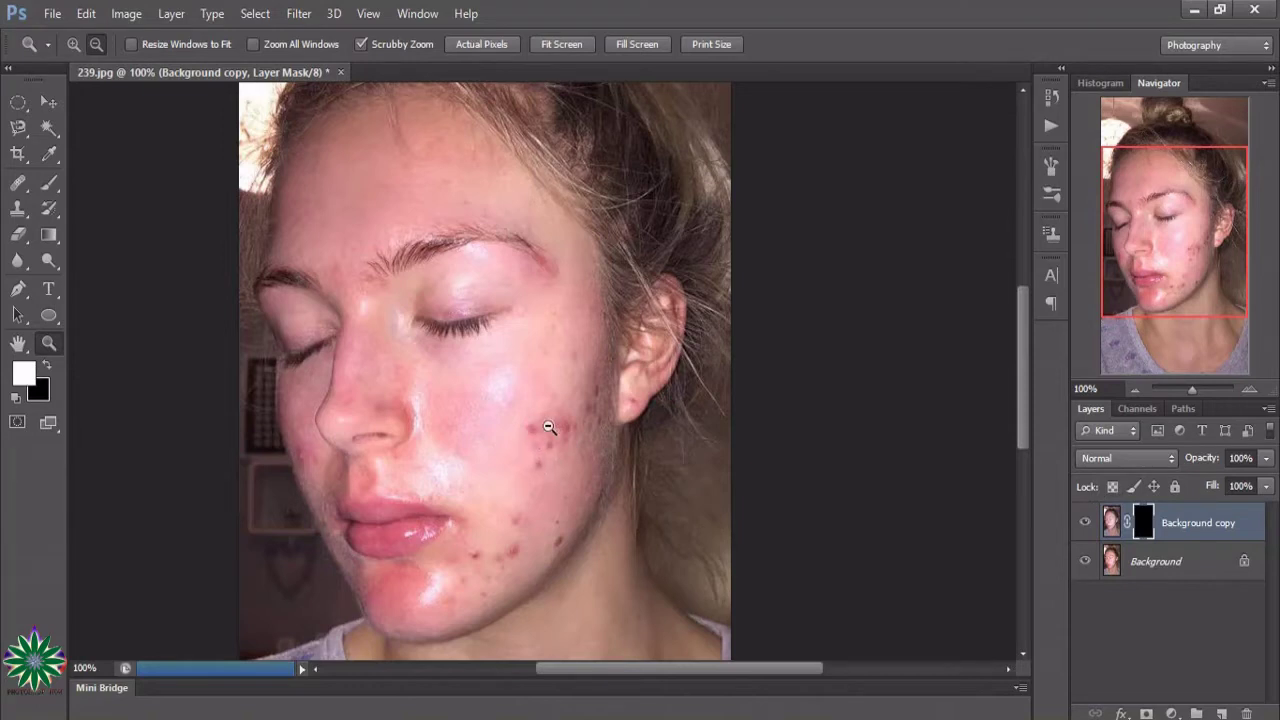
Paint white at 12% opacity on the mask over the cheek, chin and forehead acne.
{"action": "left_click", "coordinate": [50, 186]}
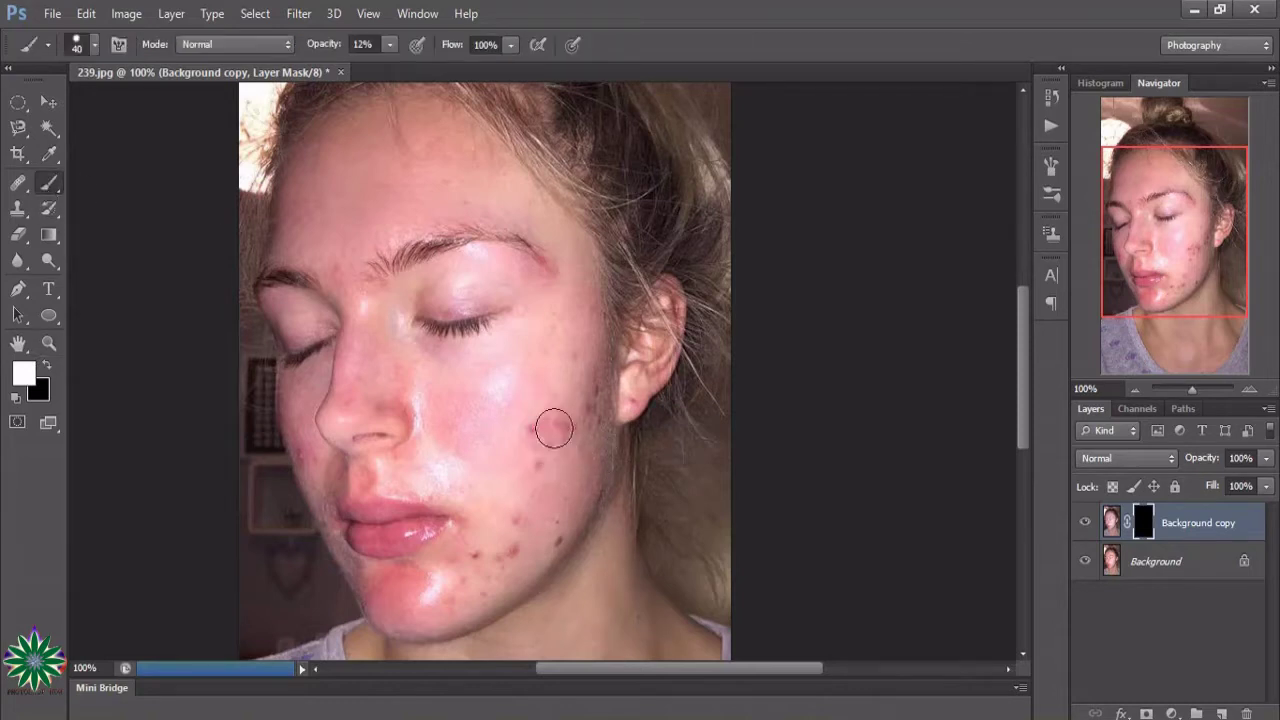
{"action": "mouse_move", "coordinate": [544, 480]}
{"action": "left_mouse_down"}
{"action": "mouse_move", "coordinate": [549, 414]}
{"action": "mouse_move", "coordinate": [555, 425]}
{"action": "left_mouse_up"}
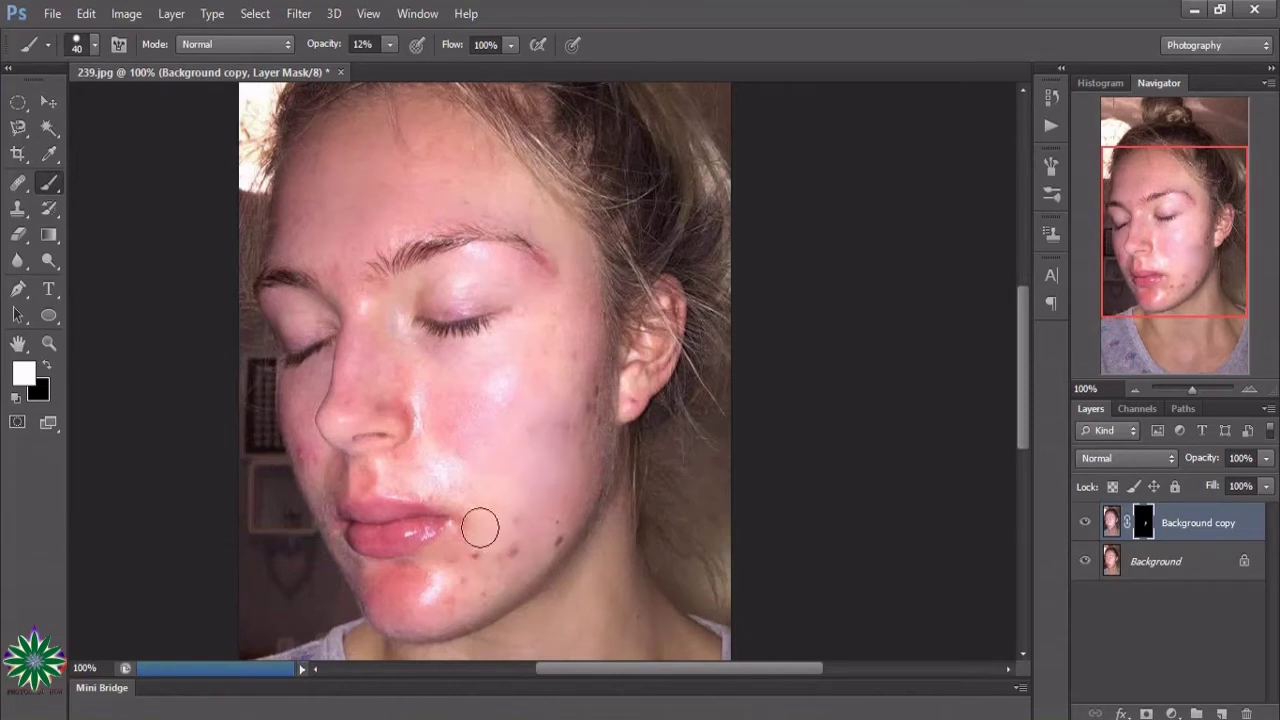
{"action": "mouse_move", "coordinate": [460, 588]}
{"action": "left_mouse_down"}
{"action": "mouse_move", "coordinate": [443, 580]}
{"action": "mouse_move", "coordinate": [477, 551]}
{"action": "mouse_move", "coordinate": [400, 583]}
{"action": "mouse_move", "coordinate": [498, 596]}
{"action": "left_mouse_up"}
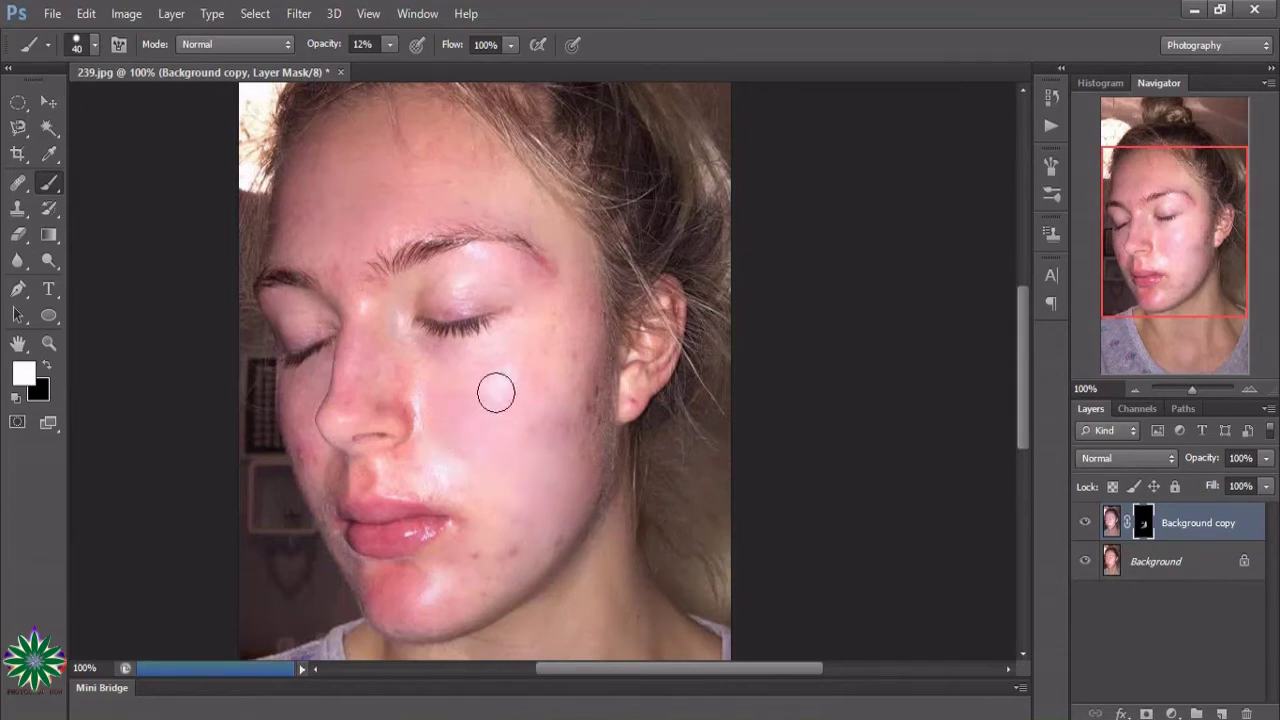
{"action": "mouse_move", "coordinate": [498, 393]}
{"action": "left_mouse_down"}
{"action": "mouse_move", "coordinate": [537, 446]}
{"action": "mouse_move", "coordinate": [563, 366]}
{"action": "mouse_move", "coordinate": [545, 422]}
{"action": "mouse_move", "coordinate": [486, 405]}
{"action": "left_mouse_up"}
{"action": "mouse_move", "coordinate": [408, 171]}
{"action": "left_mouse_down"}
{"action": "mouse_move", "coordinate": [446, 163]}
{"action": "mouse_move", "coordinate": [382, 207]}
{"action": "mouse_move", "coordinate": [424, 139]}
{"action": "left_mouse_up"}
{"action": "left_click_drag", "start_coordinate": [543, 438], "coordinate": [573, 399]}
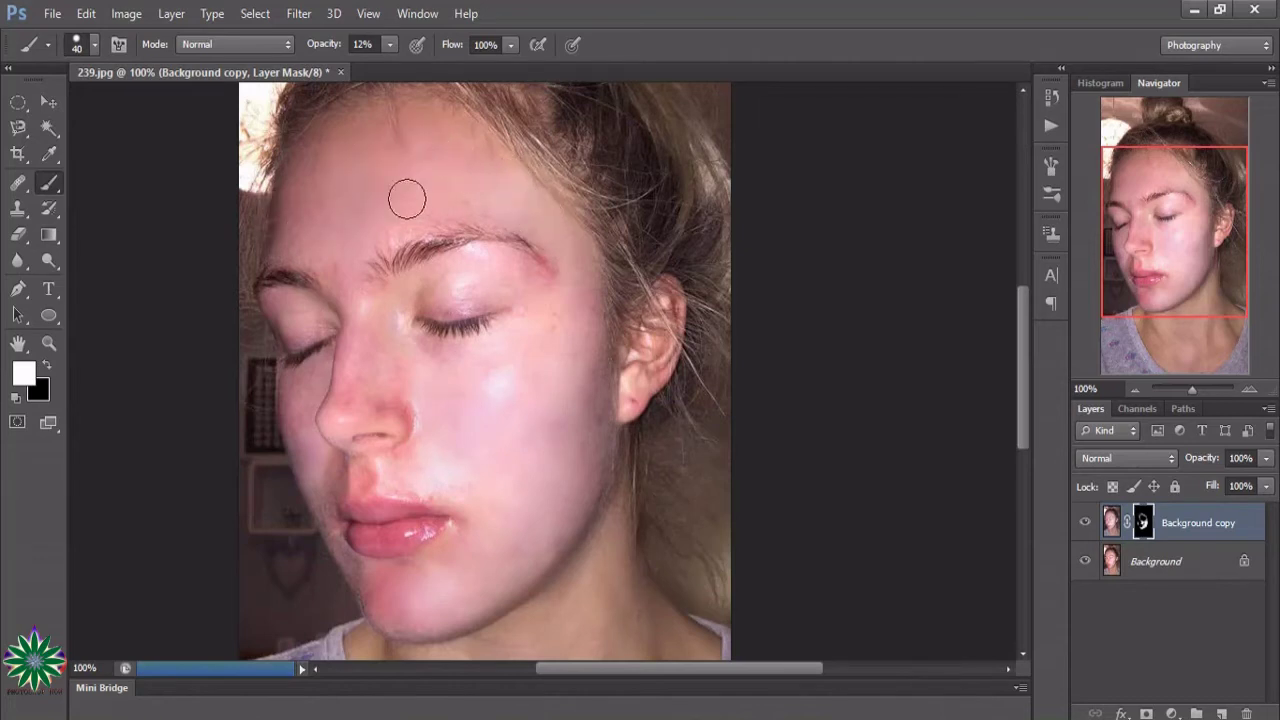
Magnify the face to 200% with the Zoom tool.
{"action": "left_click", "coordinate": [49, 343]}
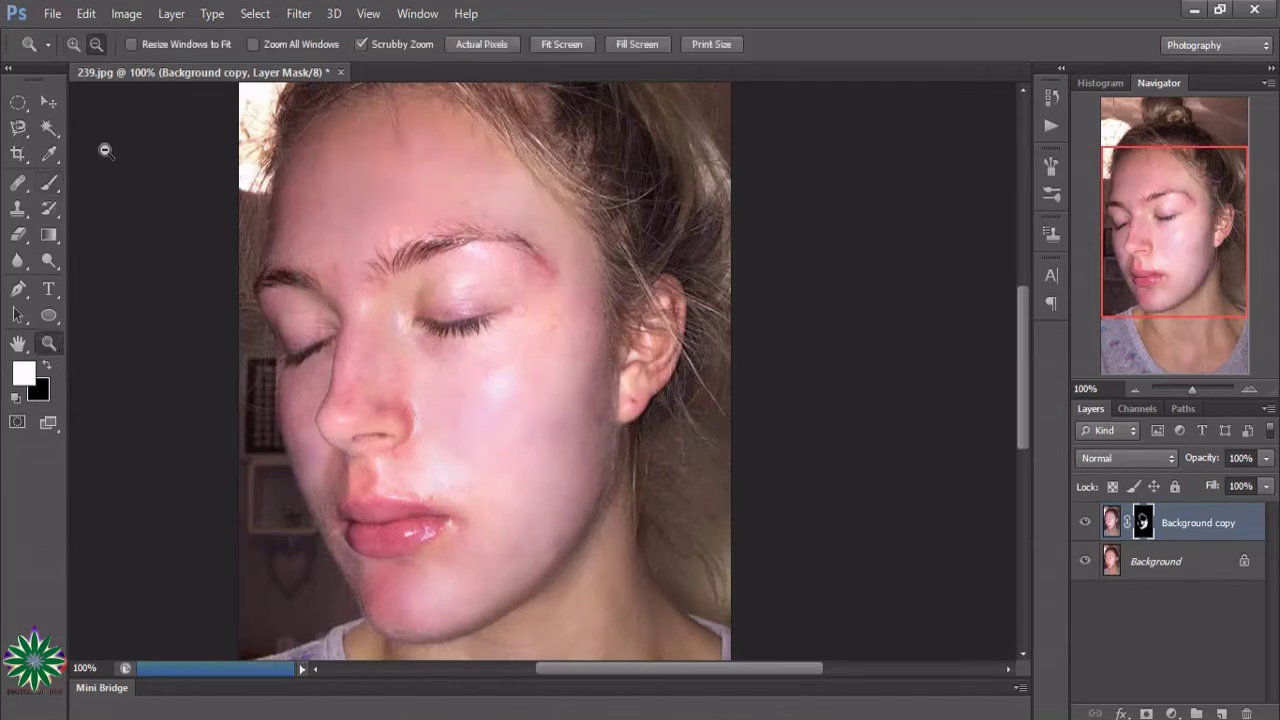
{"action": "left_click", "coordinate": [333, 252]}
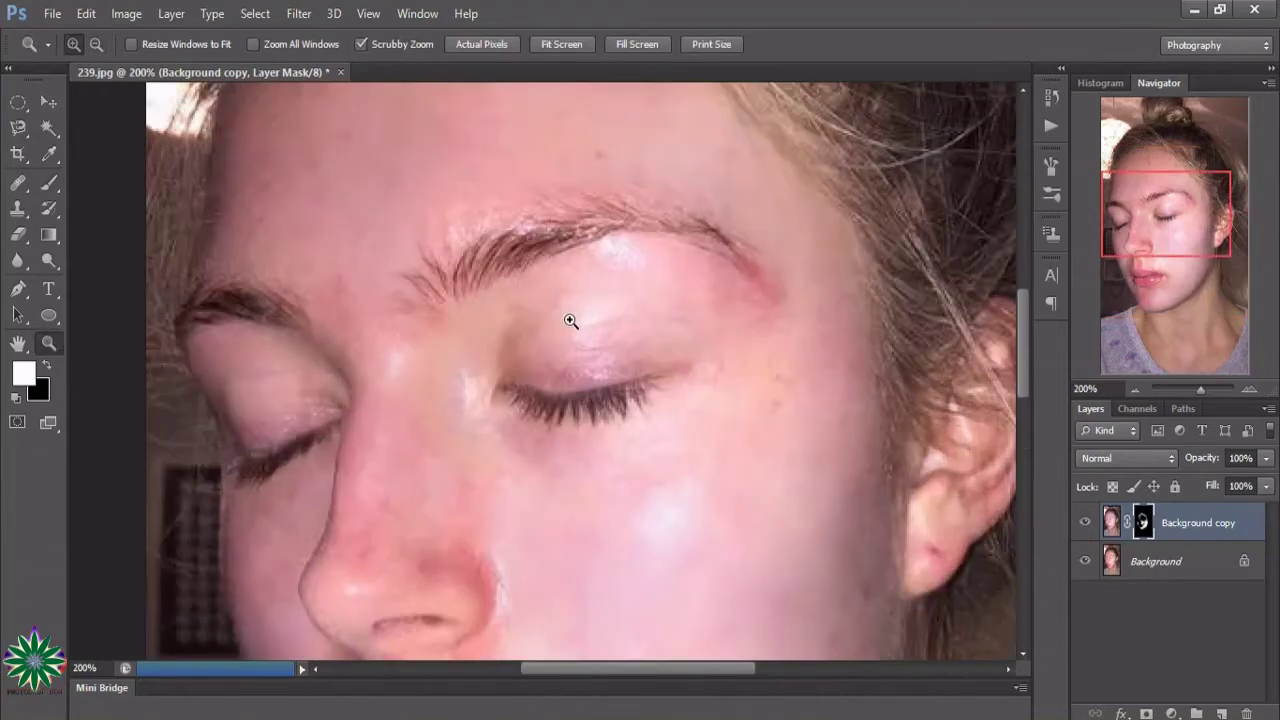
{"action": "scroll", "coordinate": [565, 312], "scroll_direction": "up", "scroll_amount": 1}
{"action": "scroll", "coordinate": [525, 288], "scroll_direction": "up", "scroll_amount": 1}
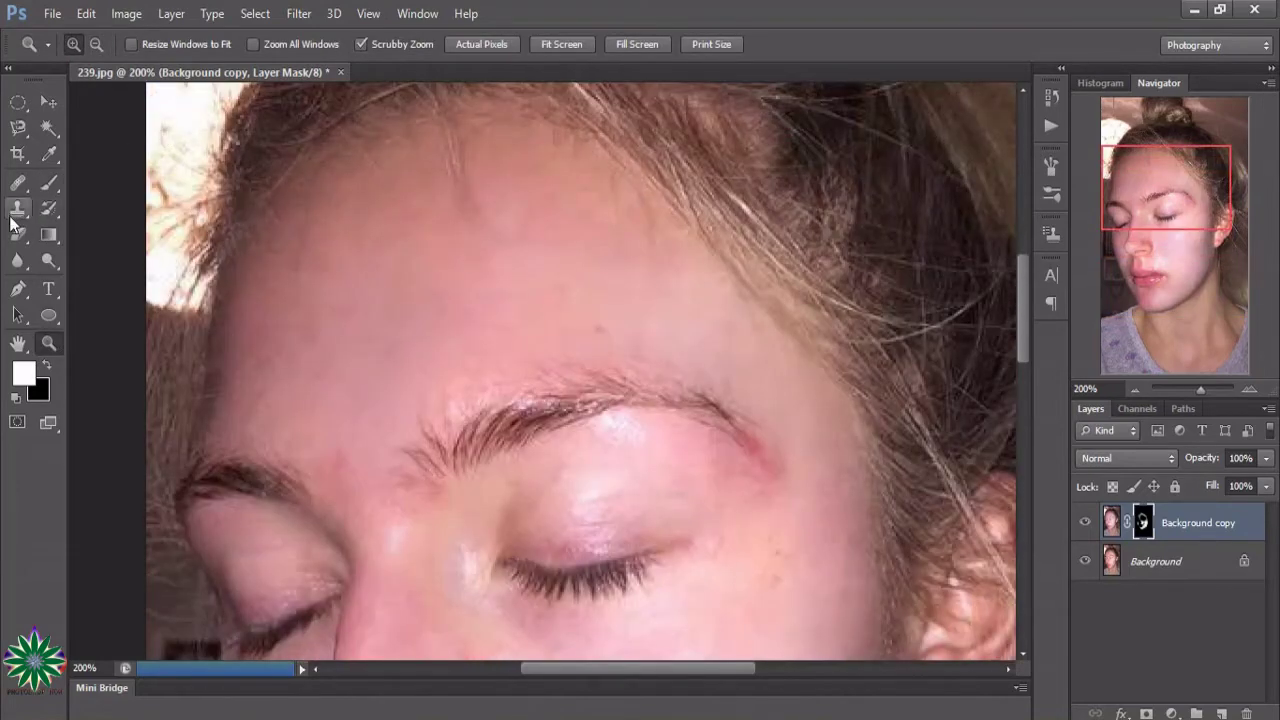
Paint the mask to smooth skin beside the nose and lip corner.
{"action": "left_click", "coordinate": [49, 184]}
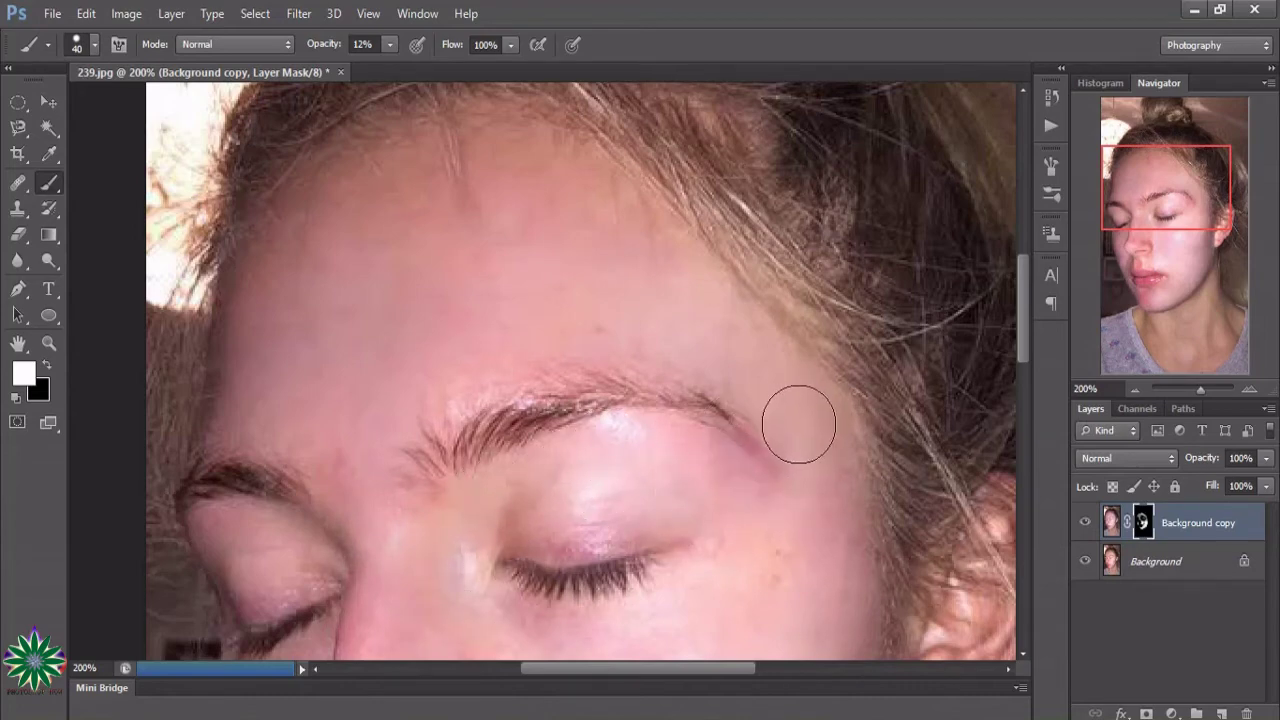
{"action": "scroll", "coordinate": [800, 415], "scroll_direction": "down", "scroll_amount": 3}
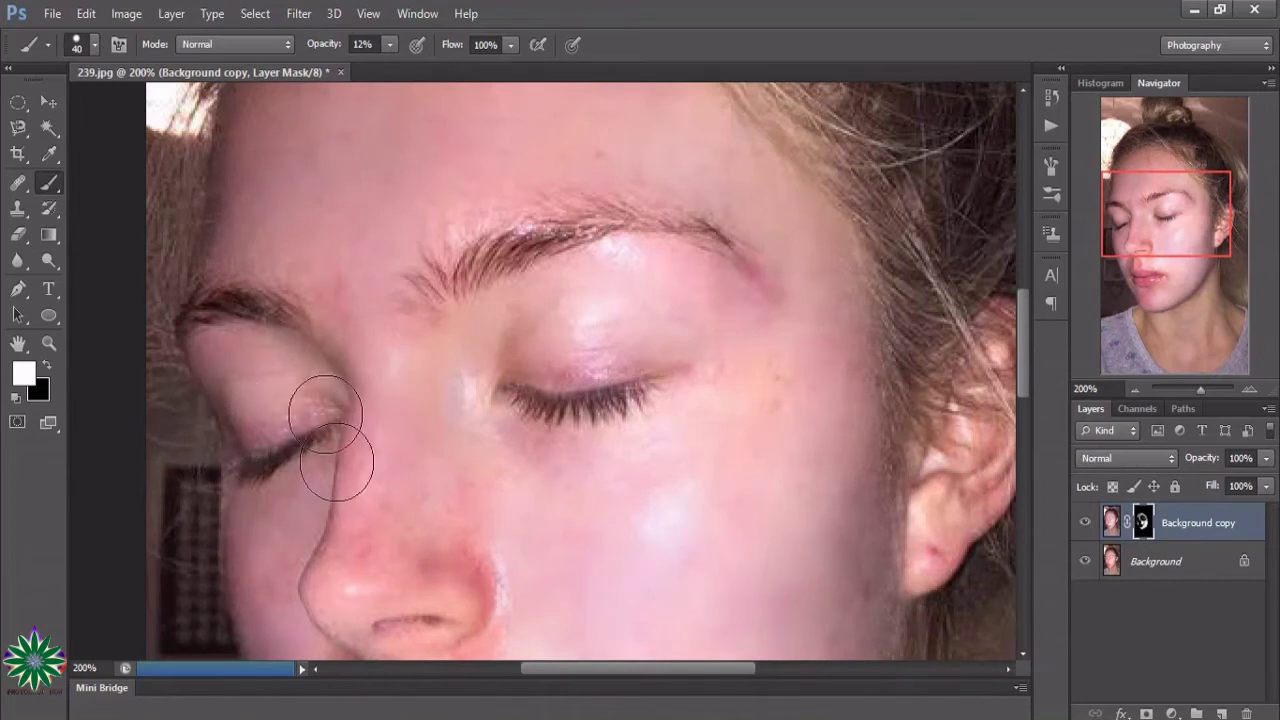
{"action": "scroll", "coordinate": [470, 410], "scroll_direction": "down", "scroll_amount": 2}
{"action": "scroll", "coordinate": [560, 360], "scroll_direction": "down", "scroll_amount": 2}
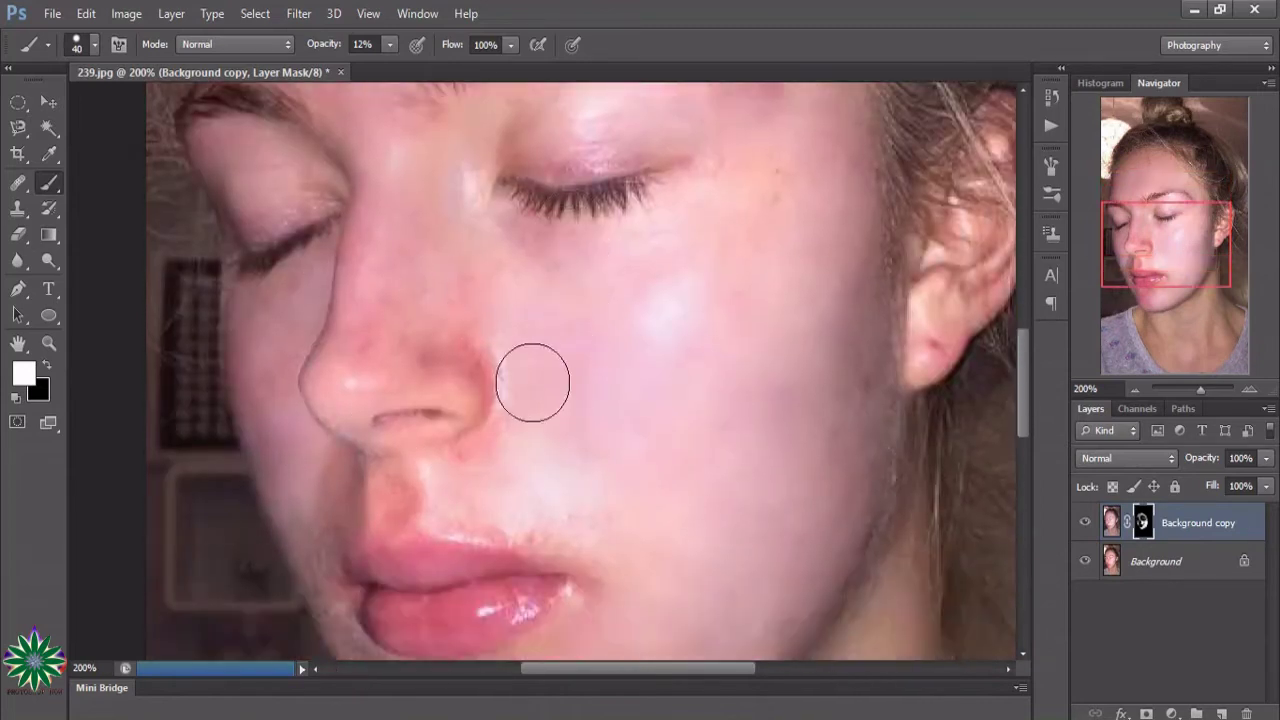
{"action": "left_click_drag", "start_coordinate": [365, 578], "coordinate": [325, 600]}
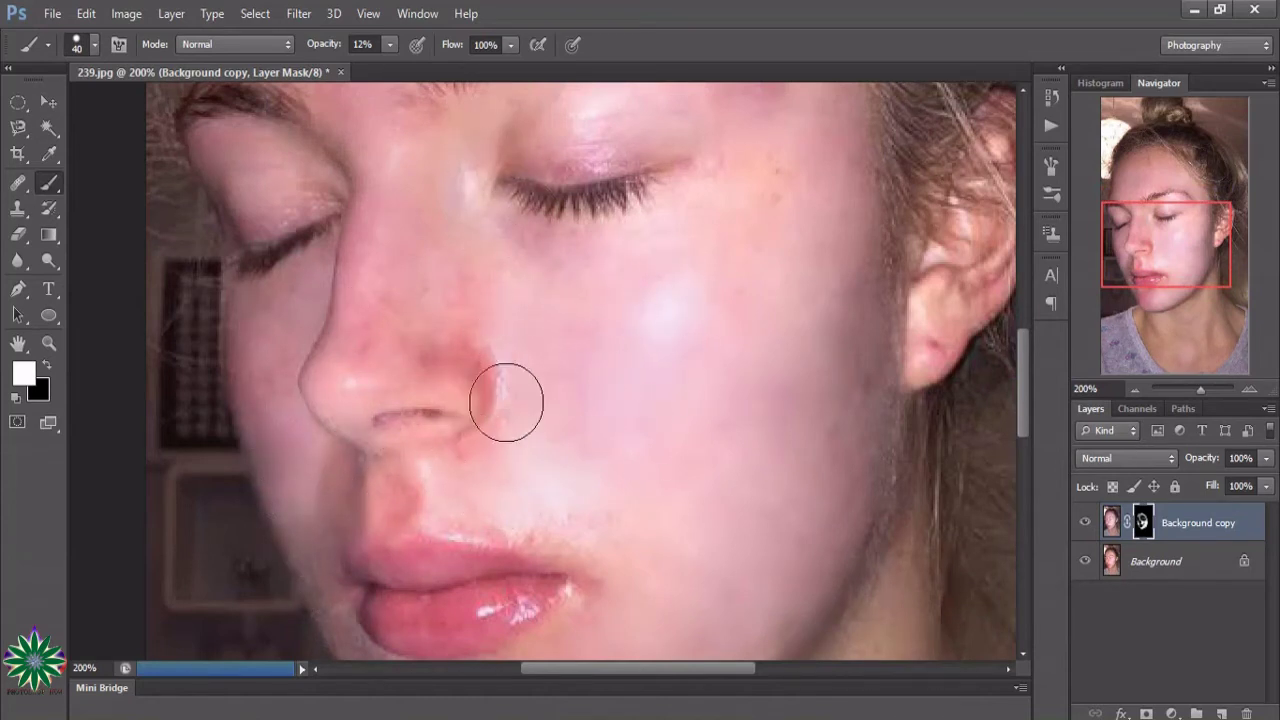
{"action": "scroll", "coordinate": [623, 348], "scroll_direction": "down", "scroll_amount": 3}
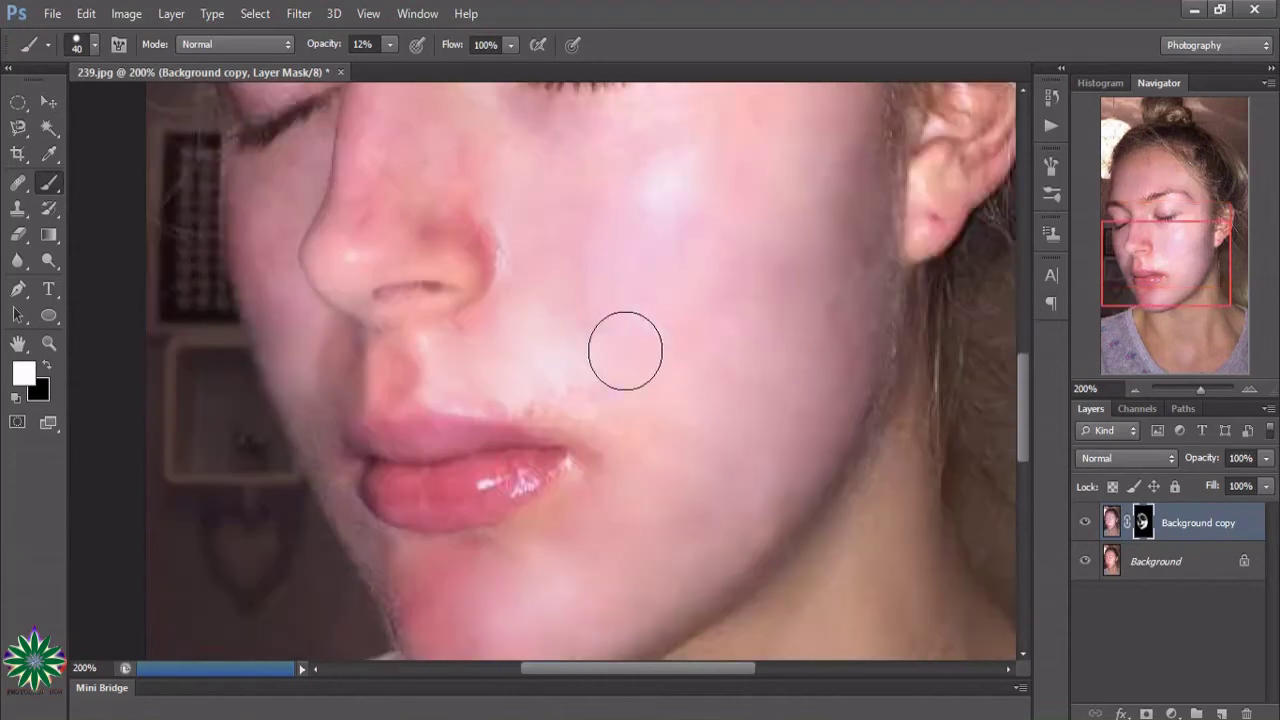
{"action": "scroll", "coordinate": [538, 395], "scroll_direction": "down", "scroll_amount": 1}
Extend the smoothing around the lips and across the cheek toward the eye.
{"action": "mouse_move", "coordinate": [538, 395]}
{"action": "left_mouse_down"}
{"action": "mouse_move", "coordinate": [462, 397]}
{"action": "mouse_move", "coordinate": [514, 400]}
{"action": "mouse_move", "coordinate": [494, 423]}
{"action": "mouse_move", "coordinate": [514, 443]}
{"action": "mouse_move", "coordinate": [396, 461]}
{"action": "mouse_move", "coordinate": [363, 480]}
{"action": "mouse_move", "coordinate": [414, 543]}
{"action": "mouse_move", "coordinate": [357, 309]}
{"action": "mouse_move", "coordinate": [509, 526]}
{"action": "mouse_move", "coordinate": [684, 417]}
{"action": "left_mouse_up"}
{"action": "scroll", "coordinate": [820, 262], "scroll_direction": "up", "scroll_amount": 3}
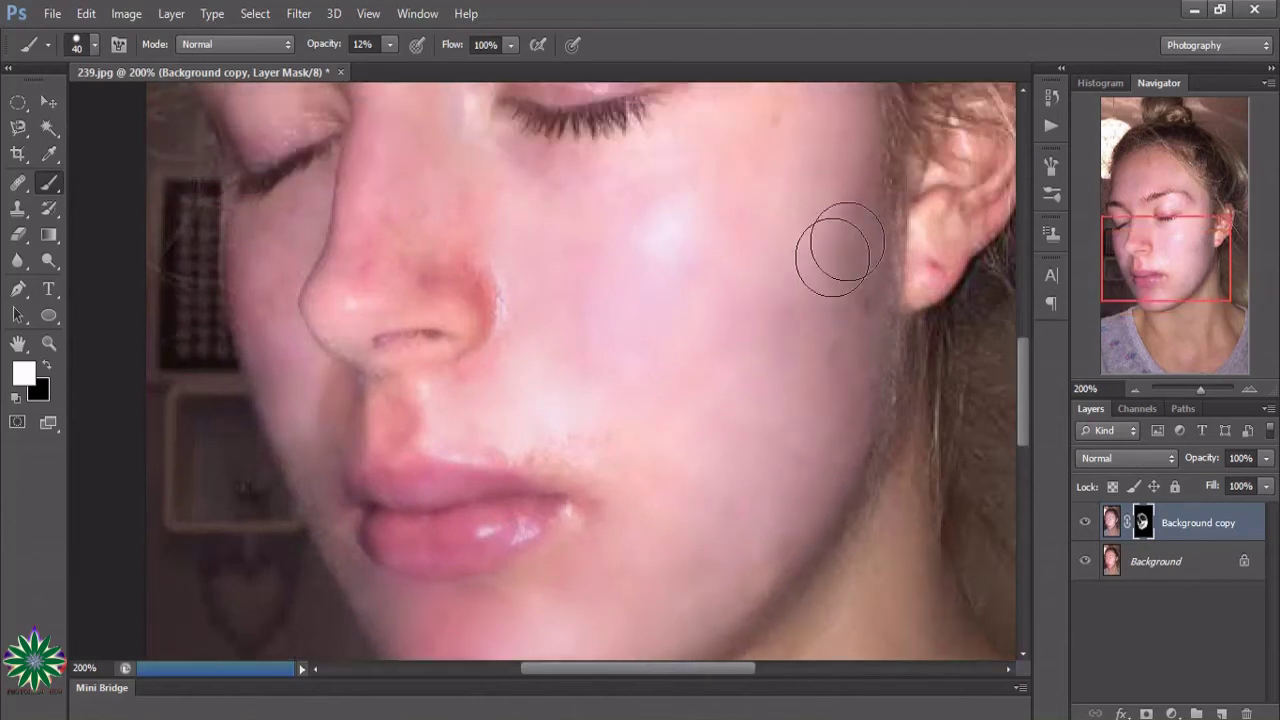
{"action": "mouse_move", "coordinate": [862, 379]}
{"action": "left_mouse_down"}
{"action": "mouse_move", "coordinate": [871, 277]}
{"action": "mouse_move", "coordinate": [777, 109]}
{"action": "mouse_move", "coordinate": [780, 180]}
{"action": "mouse_move", "coordinate": [710, 218]}
{"action": "left_mouse_up"}
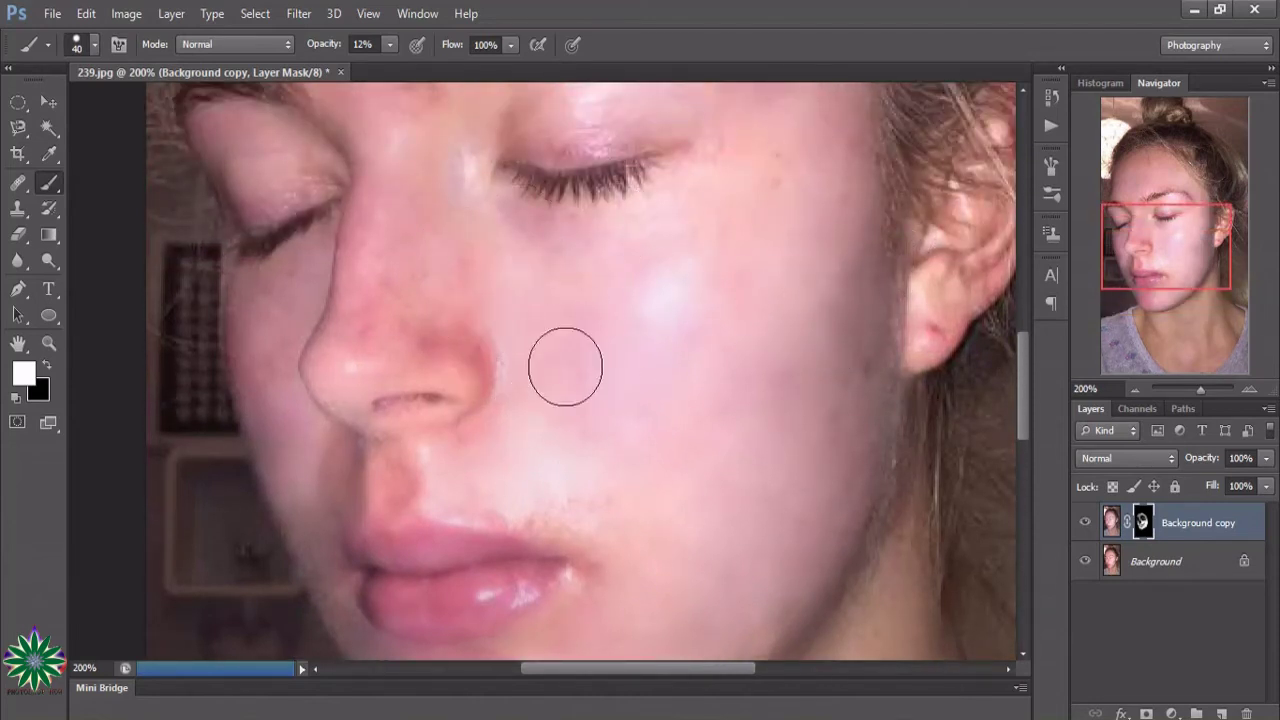
{"action": "scroll", "coordinate": [600, 366], "scroll_direction": "down", "scroll_amount": 1}
{"action": "scroll", "coordinate": [794, 363], "scroll_direction": "up", "scroll_amount": 1}
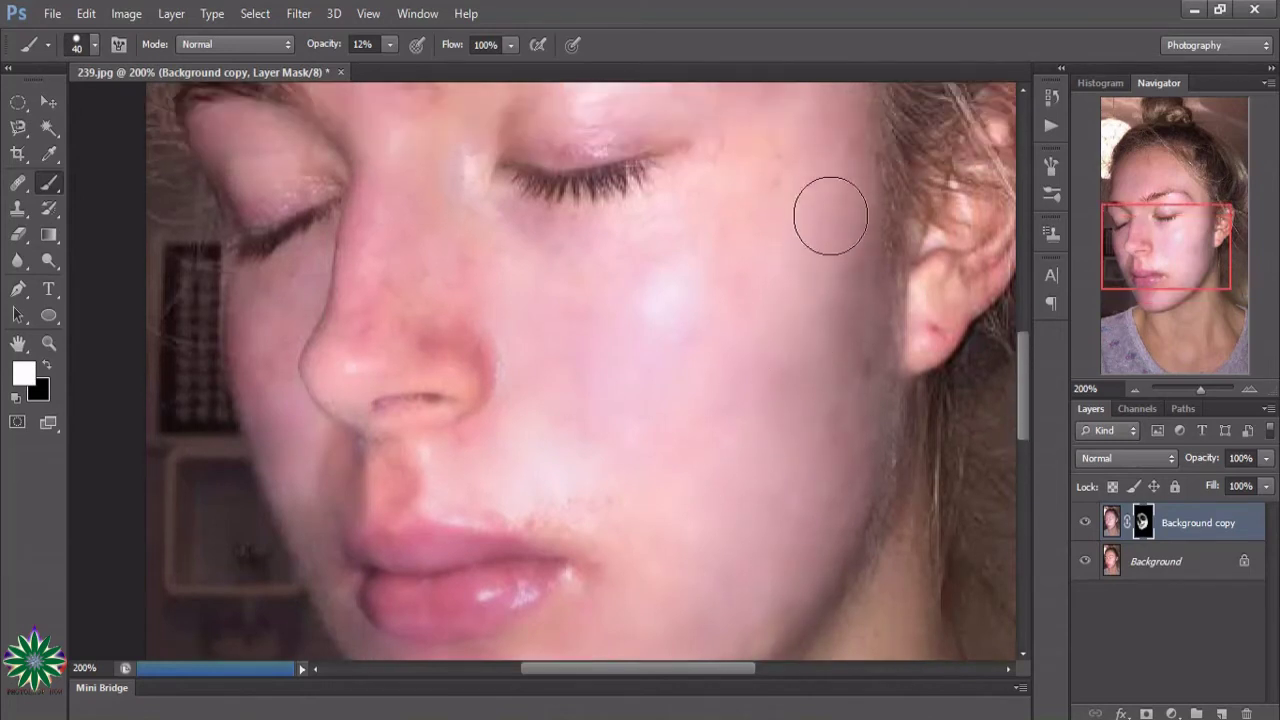
{"action": "scroll", "coordinate": [780, 358], "scroll_direction": "down", "scroll_amount": 3}
{"action": "scroll", "coordinate": [735, 400], "scroll_direction": "down", "scroll_amount": 1}
{"action": "scroll", "coordinate": [704, 410], "scroll_direction": "down", "scroll_amount": 2}
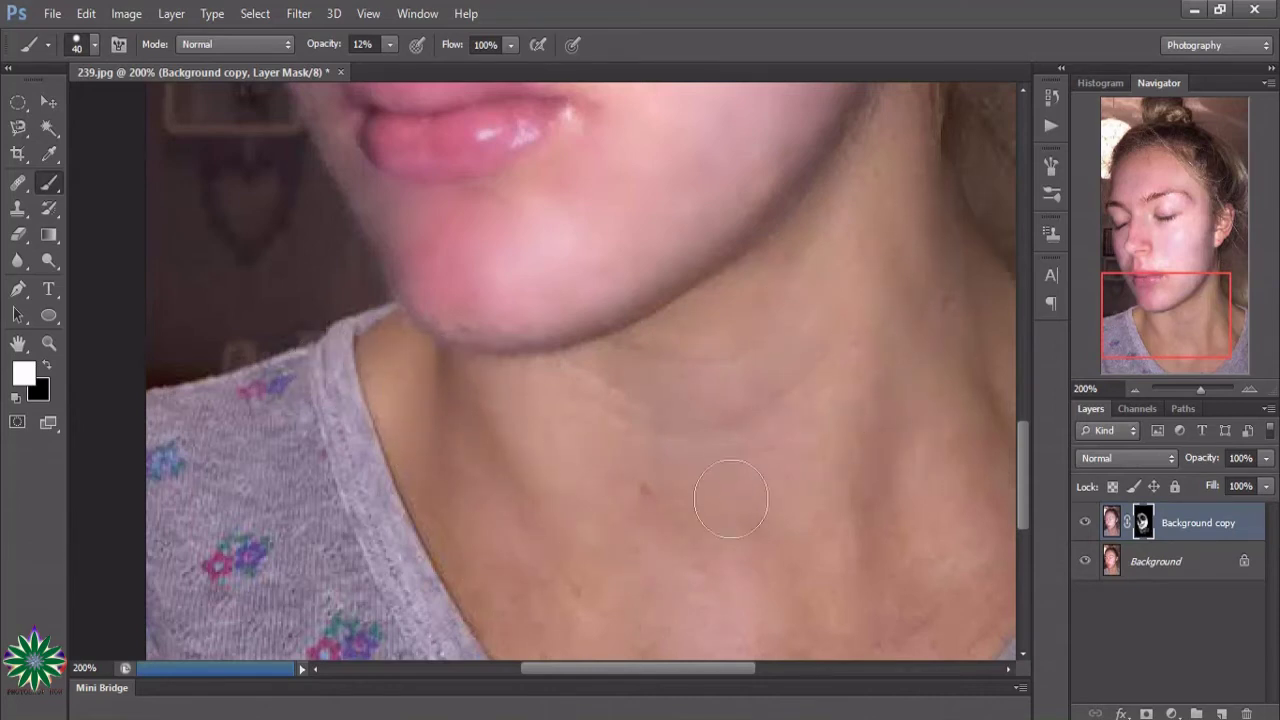
Scroll down and paint smoothing over the neck and collarbone skin.
{"action": "scroll", "coordinate": [874, 257], "scroll_direction": "down", "scroll_amount": 3}
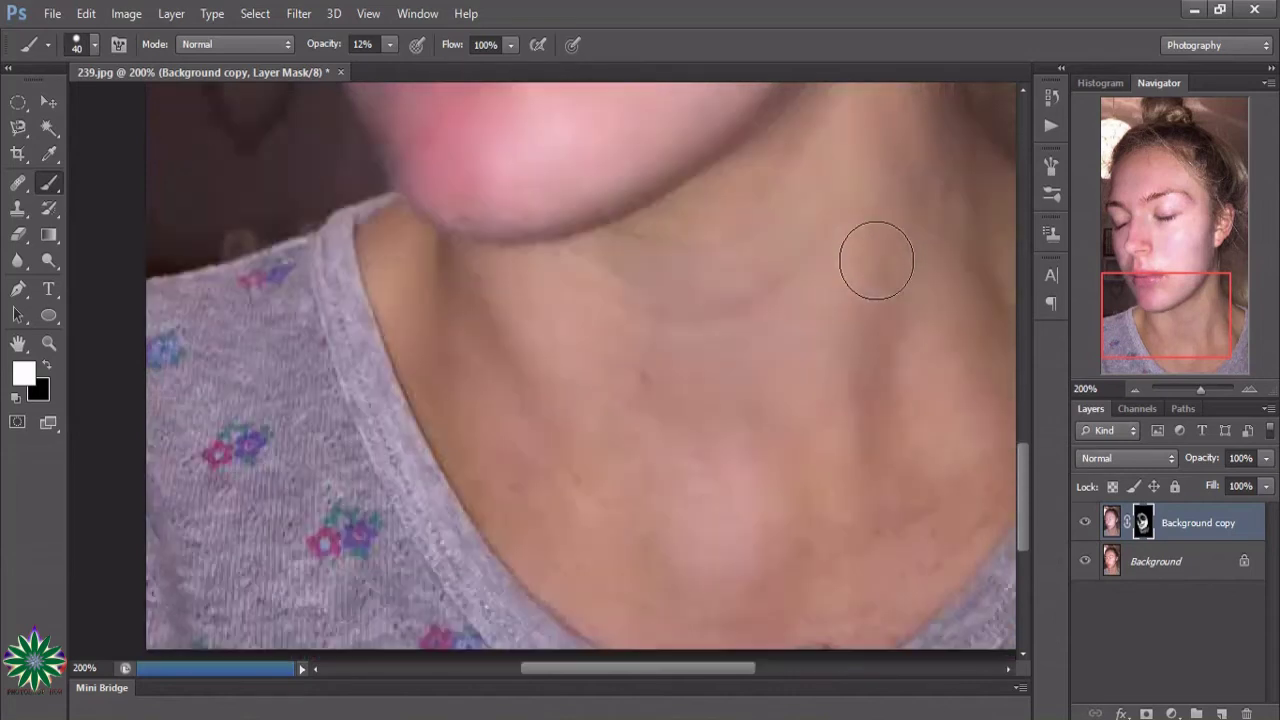
{"action": "scroll", "coordinate": [840, 312], "scroll_direction": "down", "scroll_amount": 2}
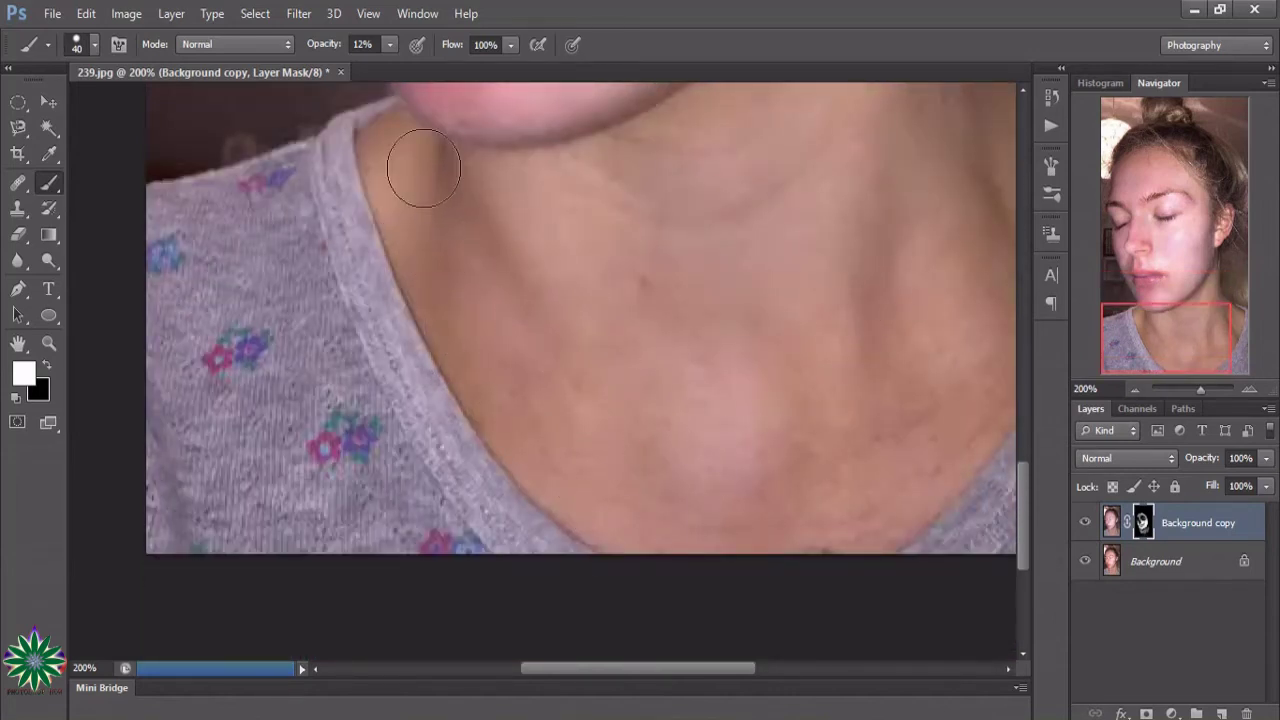
{"action": "scroll", "coordinate": [886, 422], "scroll_direction": "down", "scroll_amount": 1}
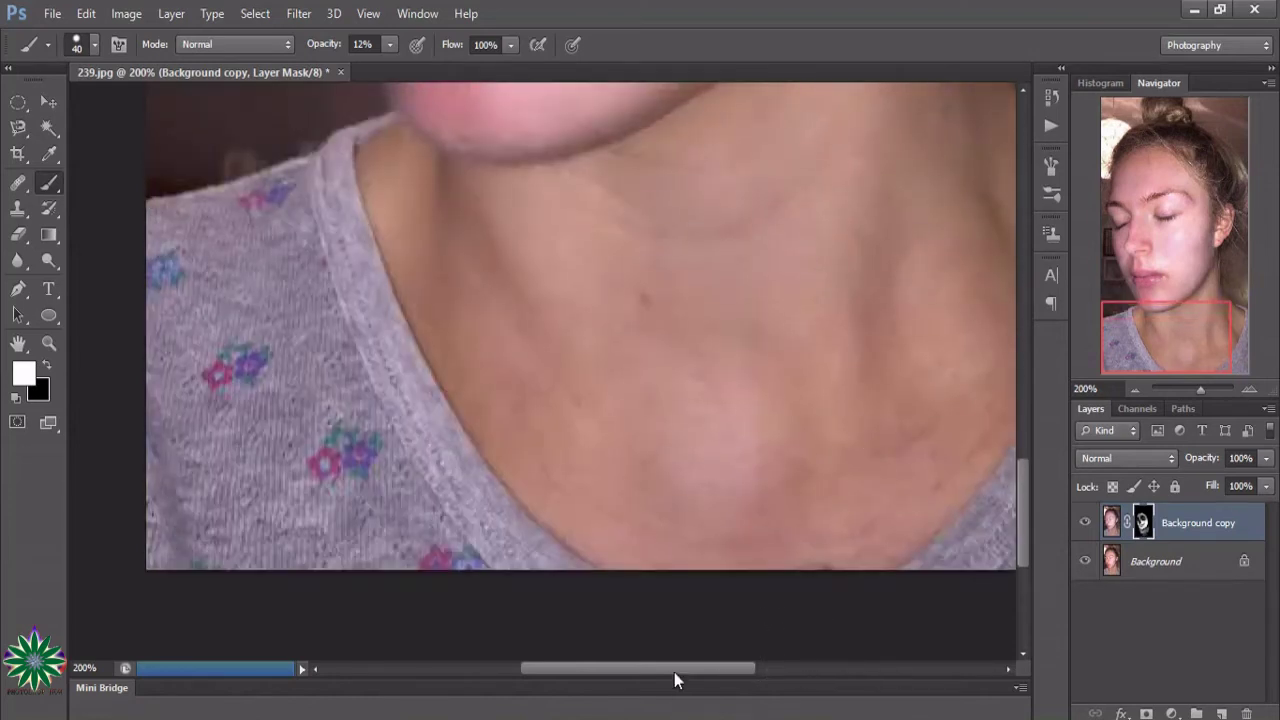
{"action": "left_click_drag", "start_coordinate": [674, 670], "coordinate": [730, 670]}
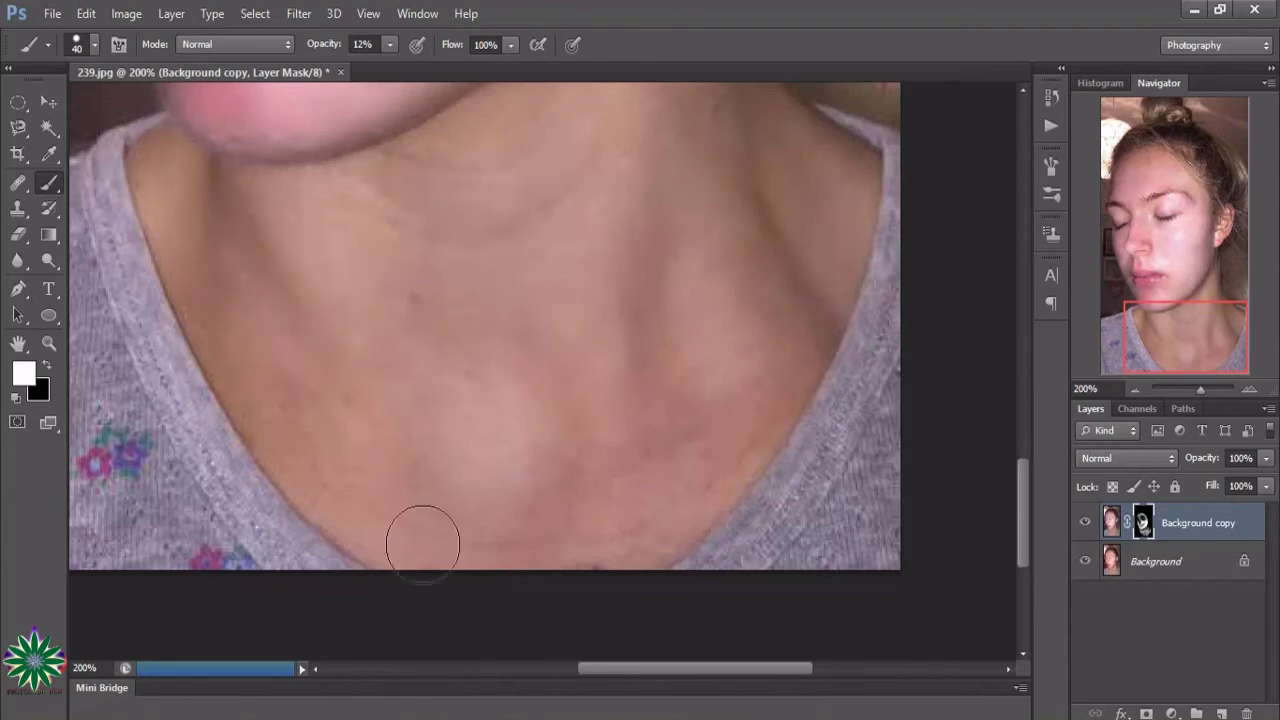
Drag the photo's document tab out into its own floating window.
{"action": "scroll", "coordinate": [660, 290], "scroll_direction": "up", "scroll_amount": 2}
{"action": "scroll", "coordinate": [668, 303], "scroll_direction": "up", "scroll_amount": 2}
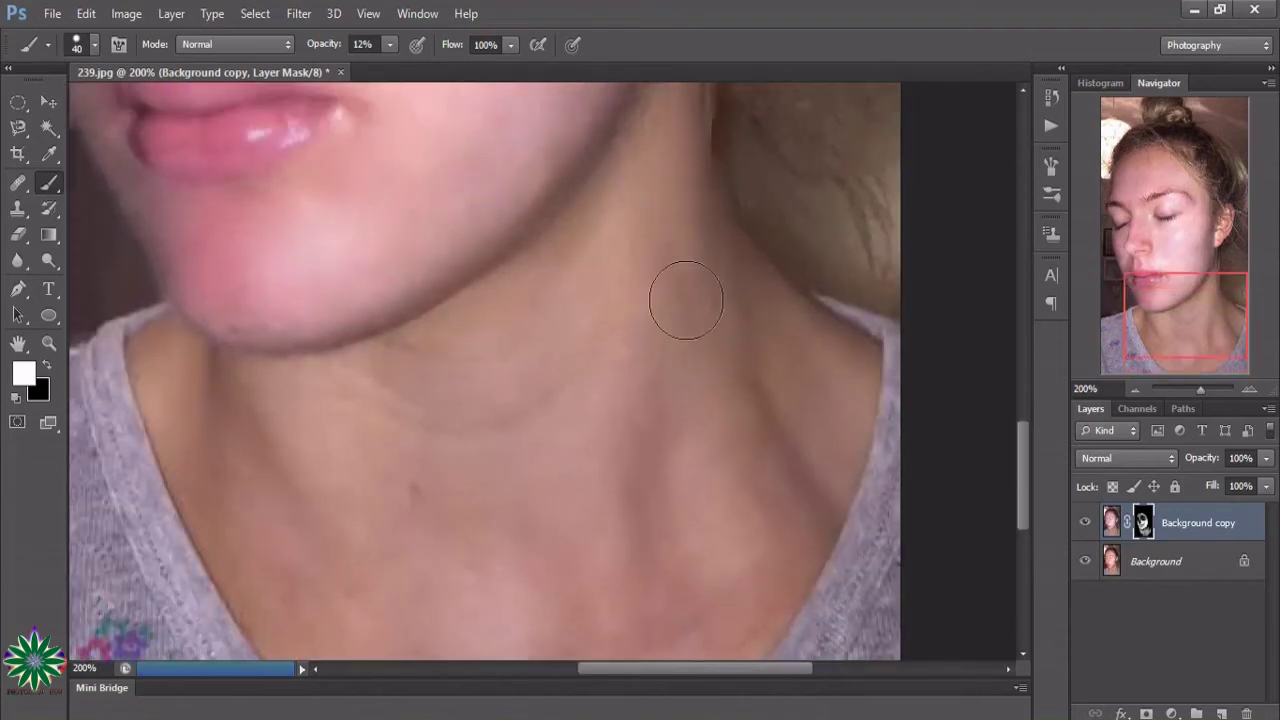
{"action": "left_click_drag", "start_coordinate": [200, 72], "coordinate": [554, 266]}
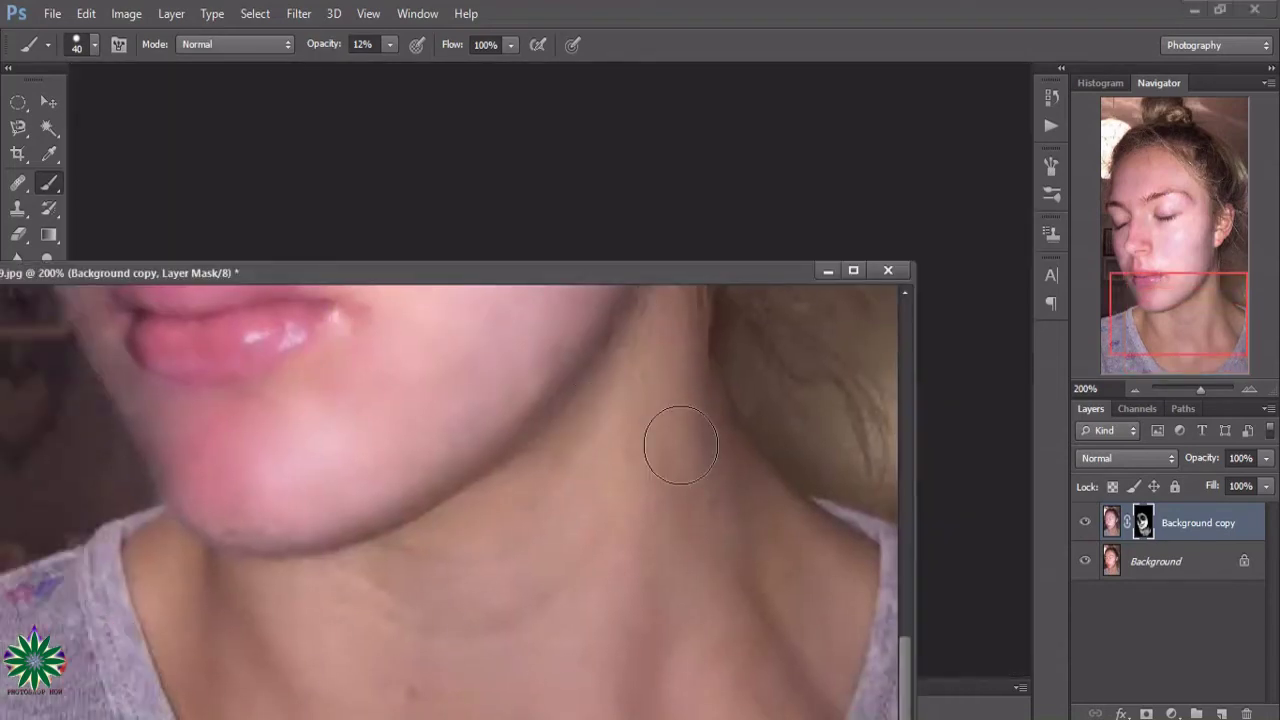
Maximize the 239.jpg window and cancel the save-before-closing prompt.
{"action": "scroll", "coordinate": [670, 440], "scroll_direction": "up", "scroll_amount": 1}
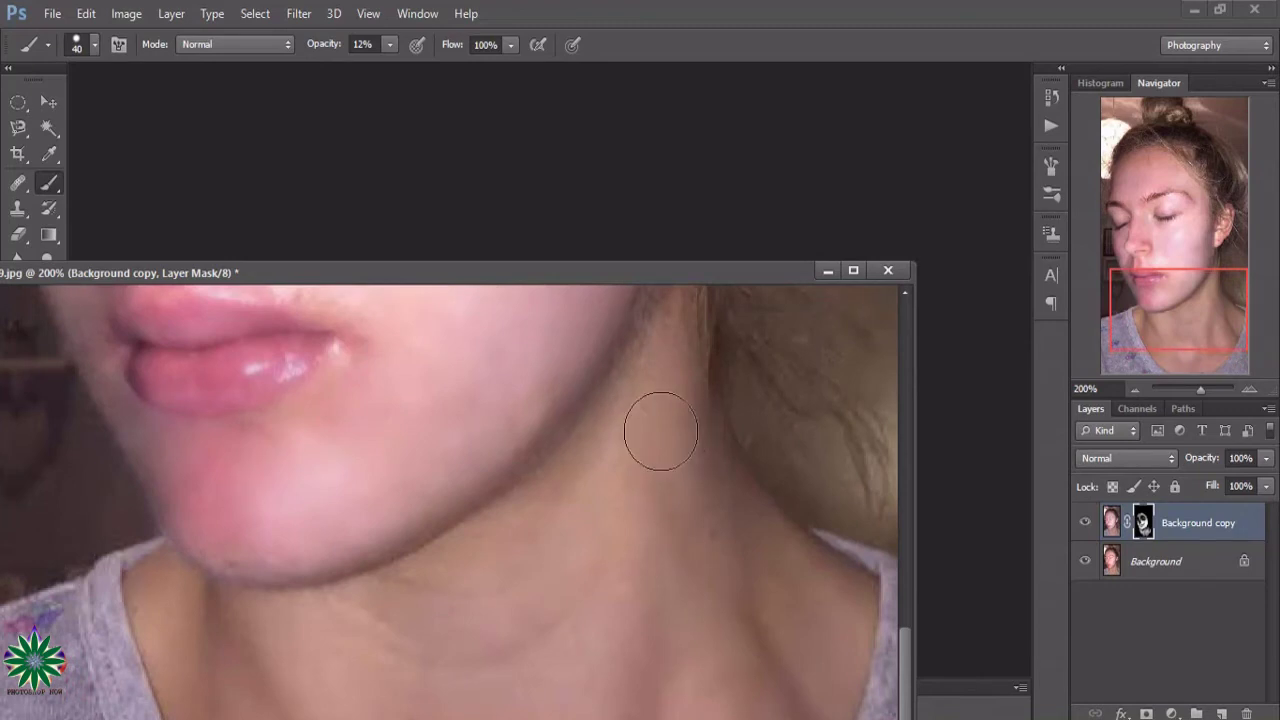
{"action": "left_click", "coordinate": [855, 272]}
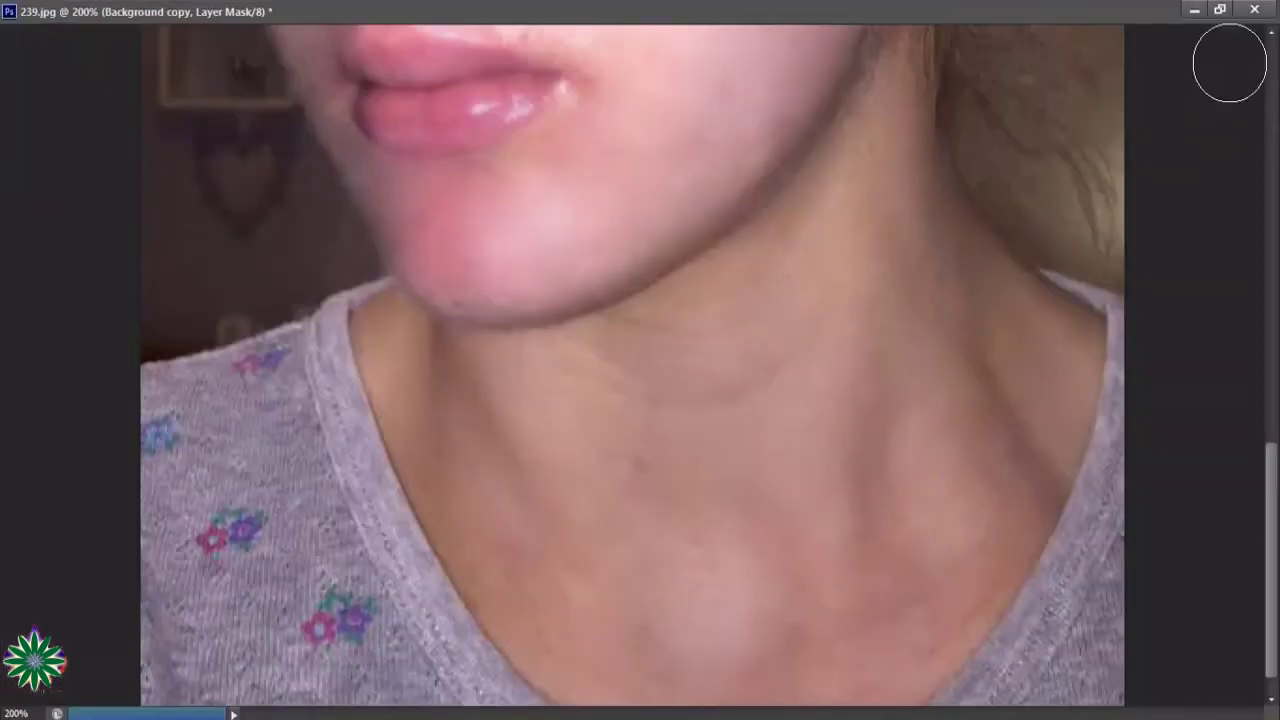
{"action": "left_click", "coordinate": [1254, 9]}
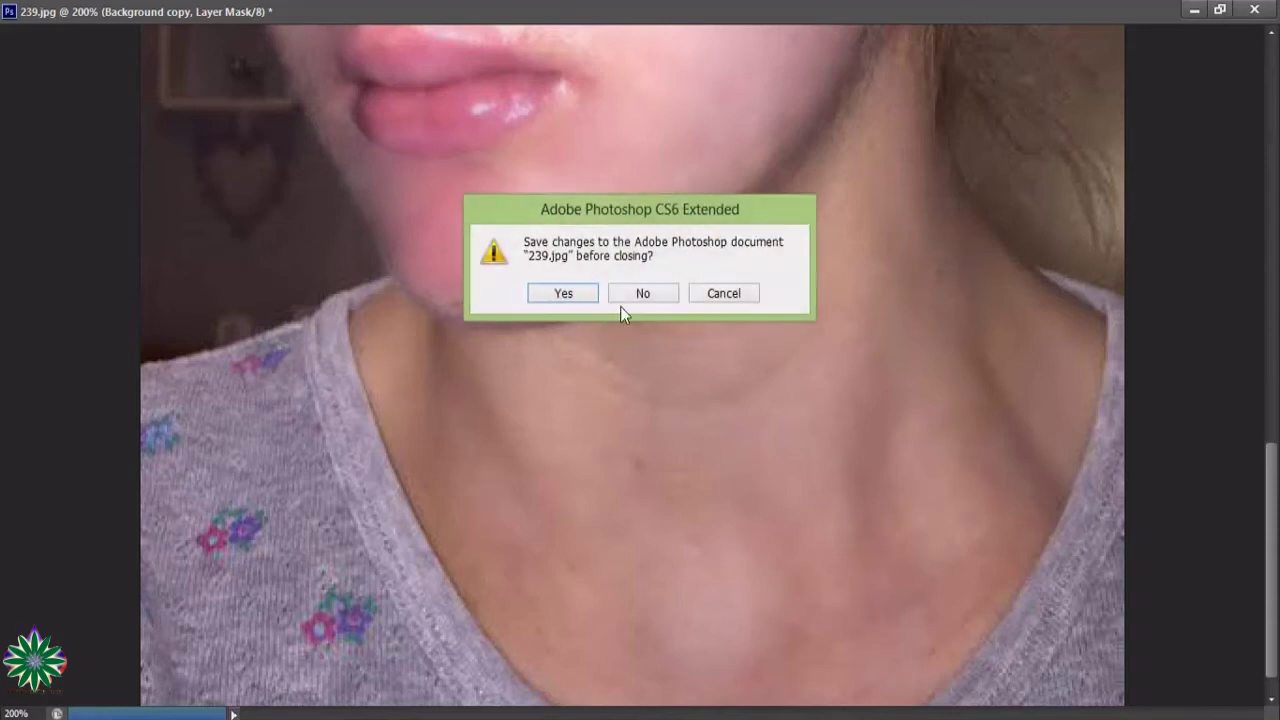
{"action": "left_click", "coordinate": [690, 295]}
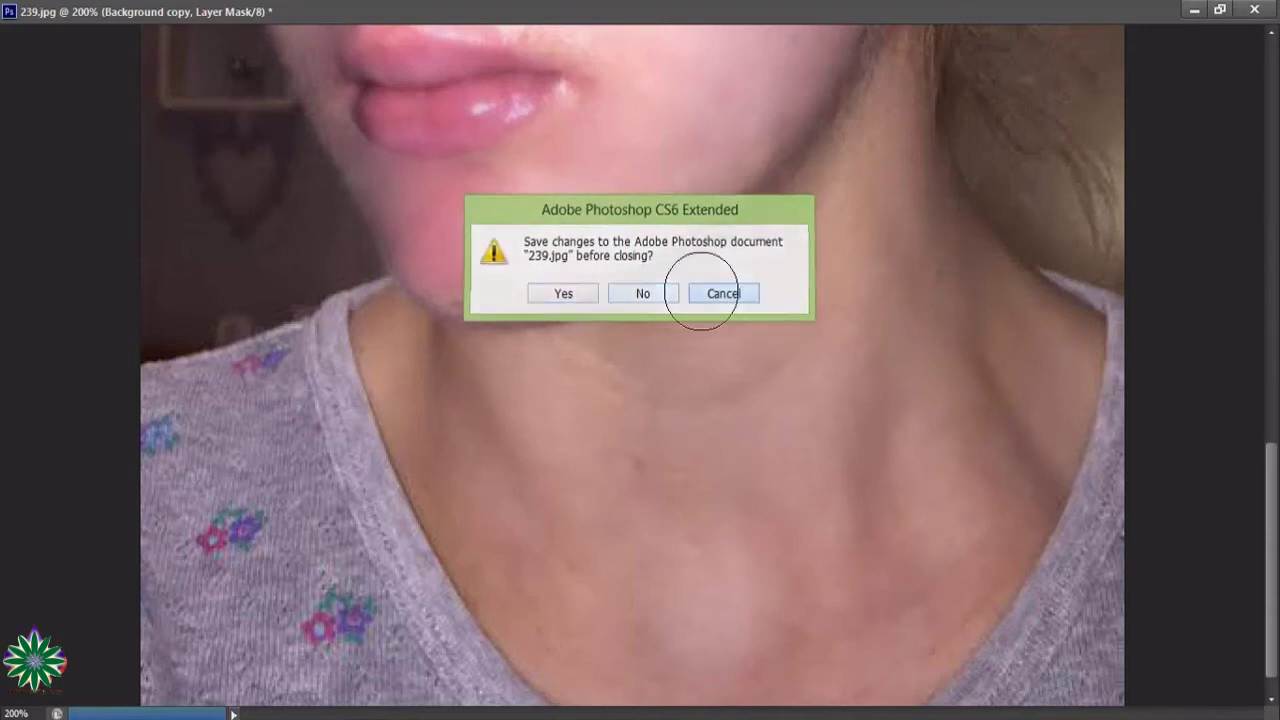
Minimize 239.jpg, bring it back, and restore it to a floating window.
{"action": "left_click", "coordinate": [1193, 10]}
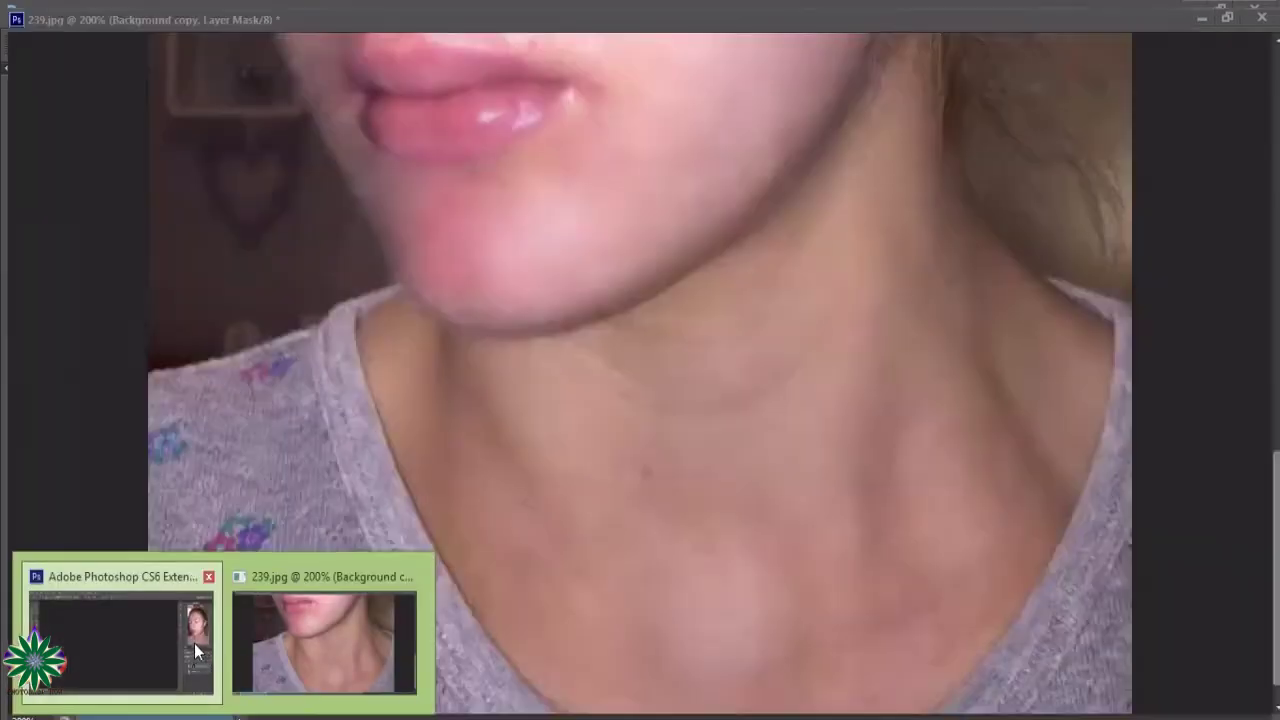
{"action": "left_click", "coordinate": [281, 644]}
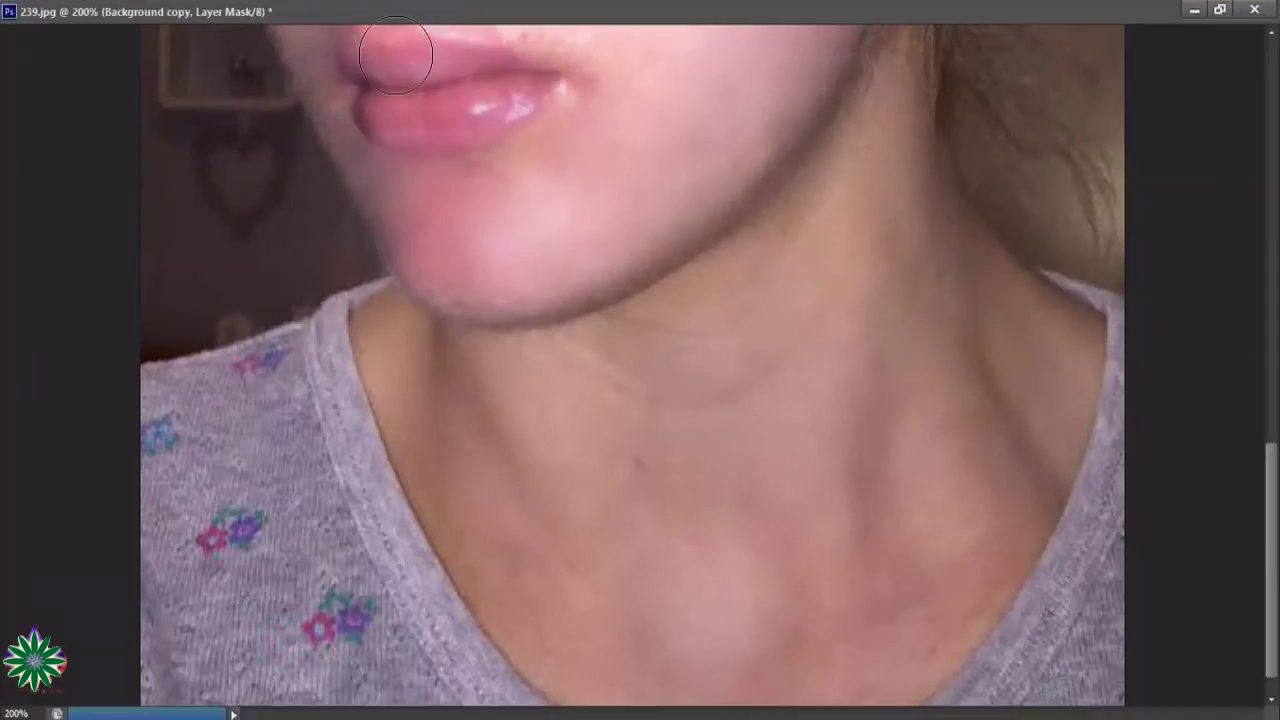
{"action": "left_click", "coordinate": [1219, 9]}
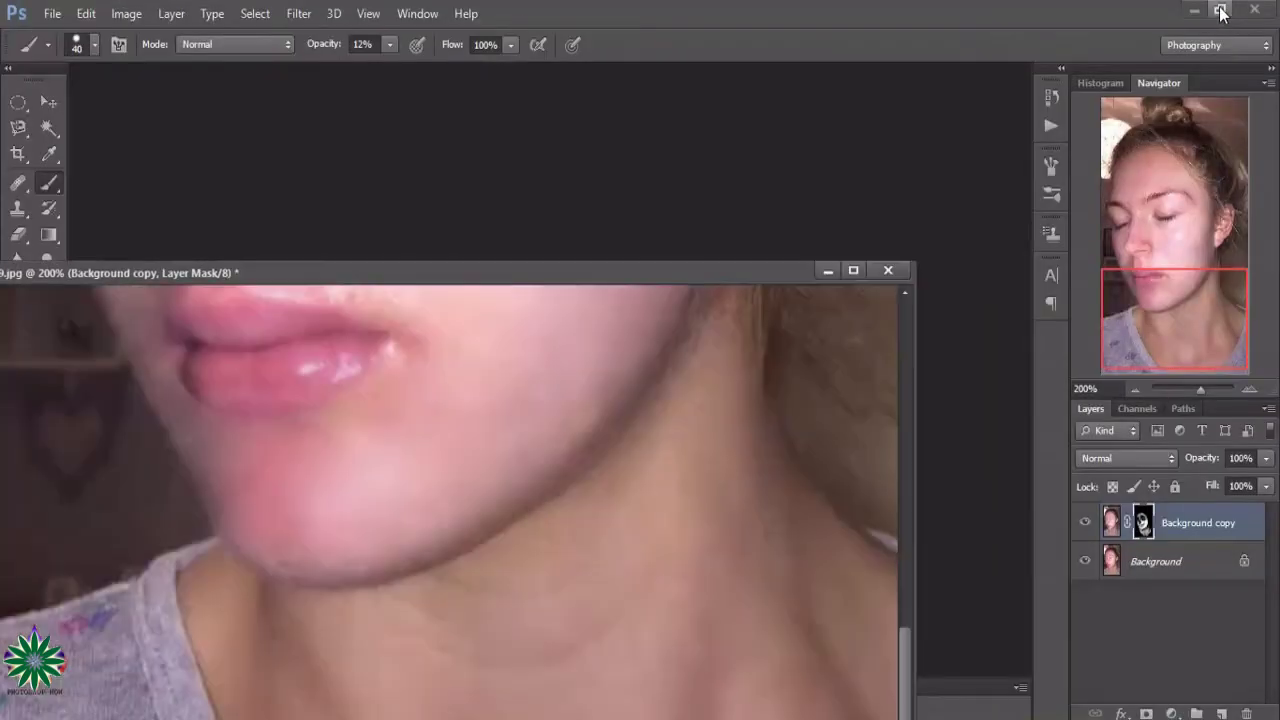
Dock the floating 239.jpg window back into the workspace as a tab.
{"action": "mouse_move", "coordinate": [523, 281]}
{"action": "left_mouse_down"}
{"action": "mouse_move", "coordinate": [382, 72]}
{"action": "mouse_move", "coordinate": [435, 85]}
{"action": "left_mouse_up"}
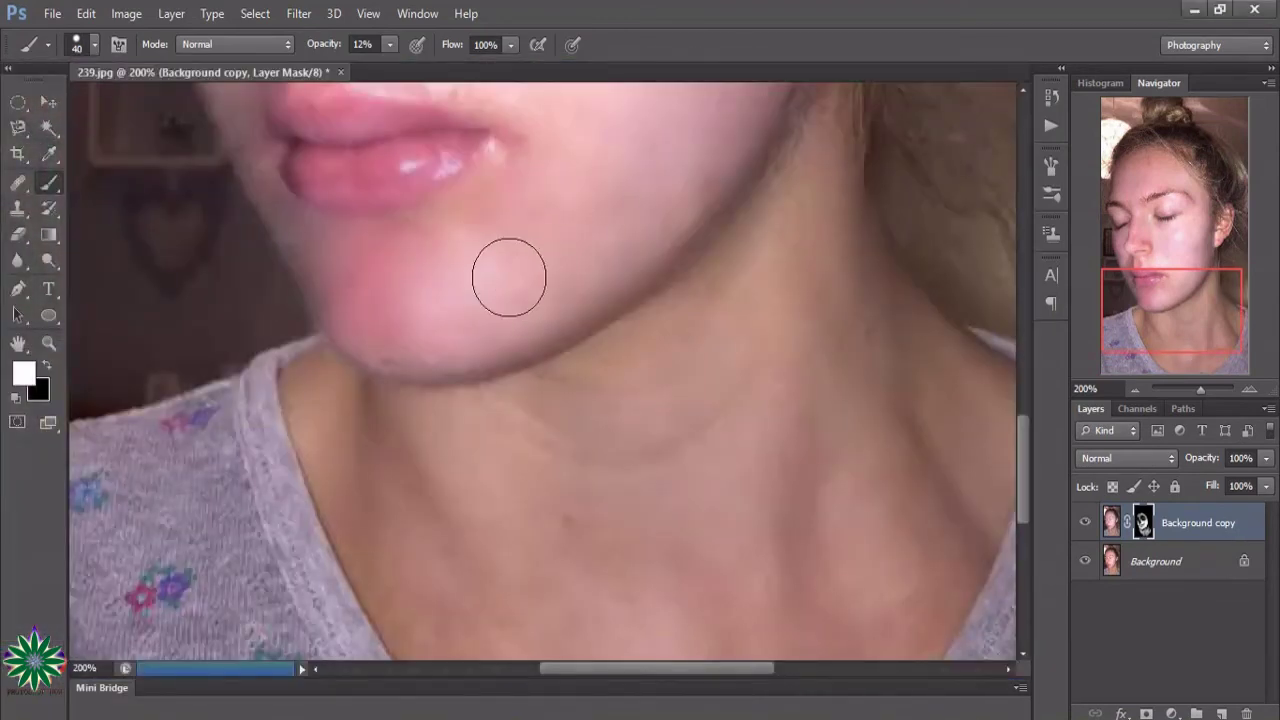
{"action": "scroll", "coordinate": [650, 370], "scroll_direction": "up", "scroll_amount": 3}
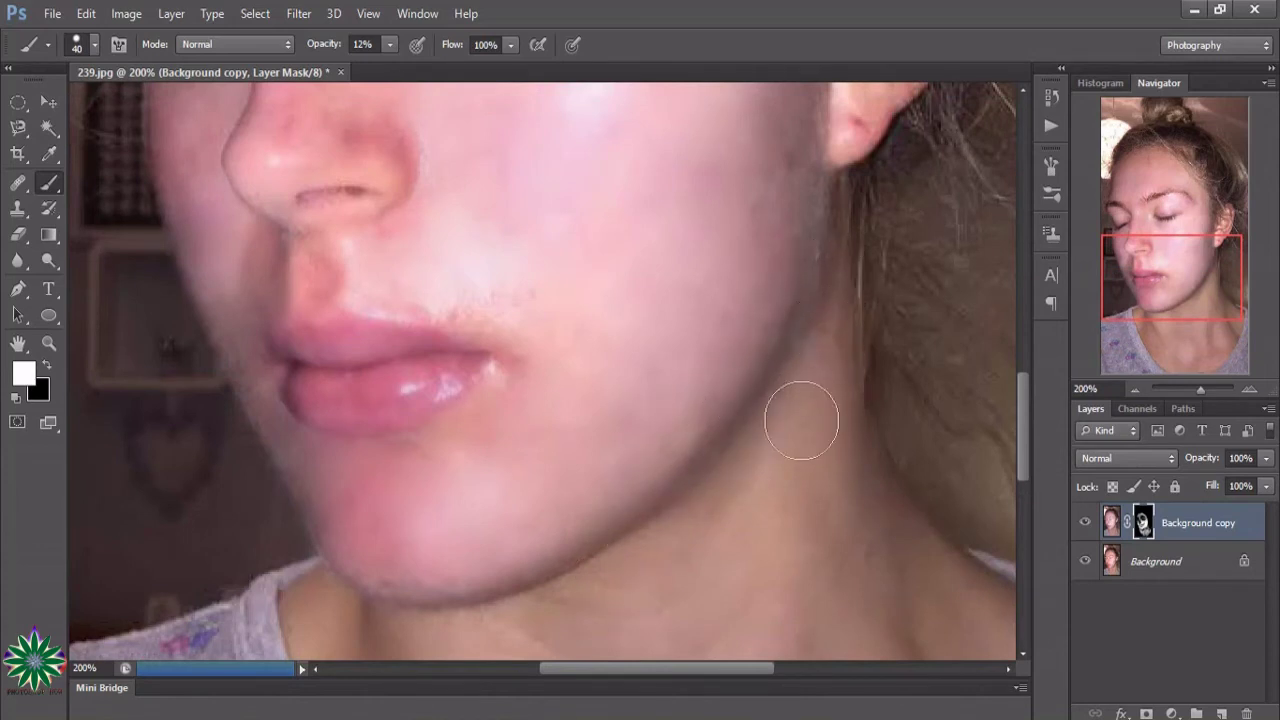
{"action": "scroll", "coordinate": [743, 409], "scroll_direction": "down", "scroll_amount": 3}
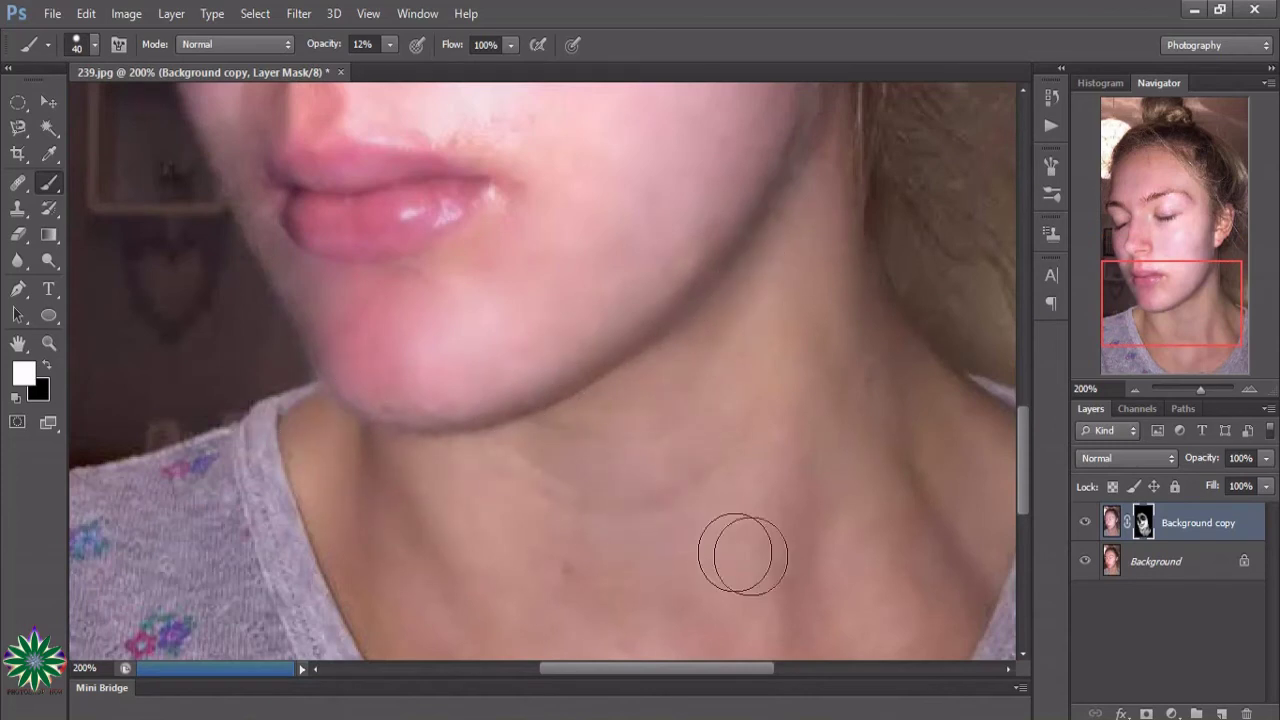
Zoom out to the whole face, then zoom in on the cheek and ear.
{"action": "left_click", "coordinate": [48, 343]}
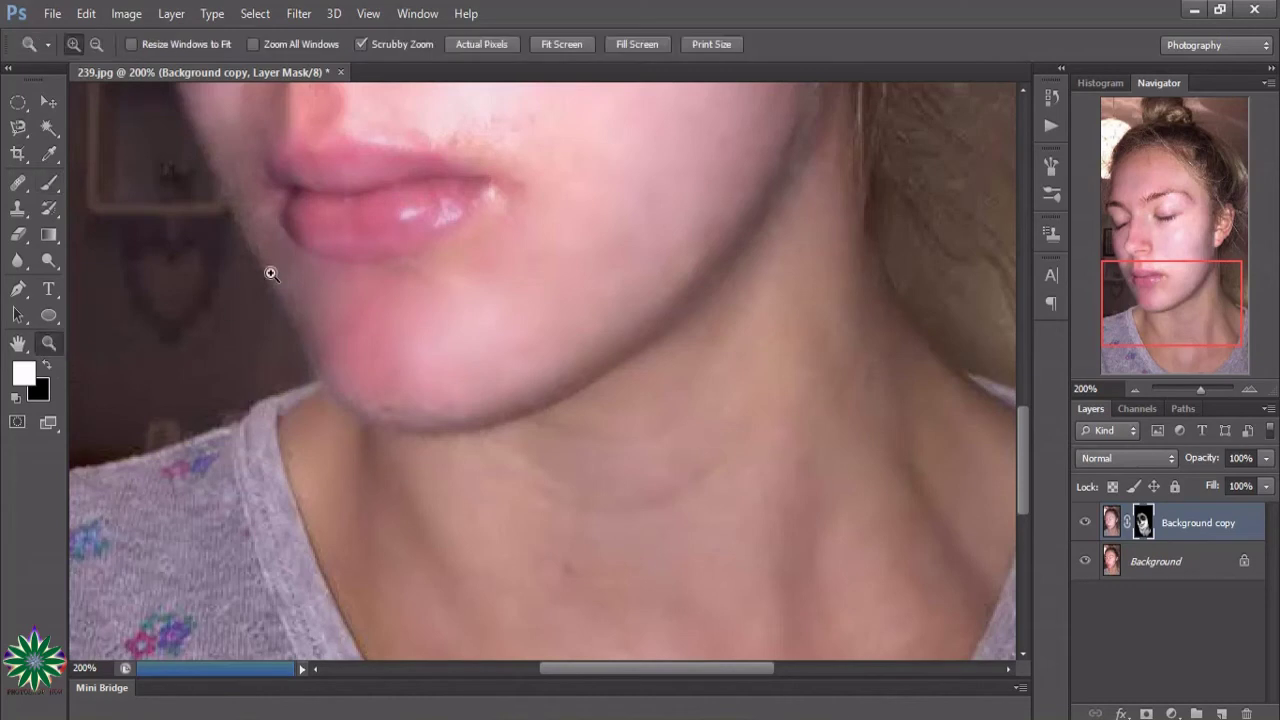
{"action": "left_click", "coordinate": [547, 348]}
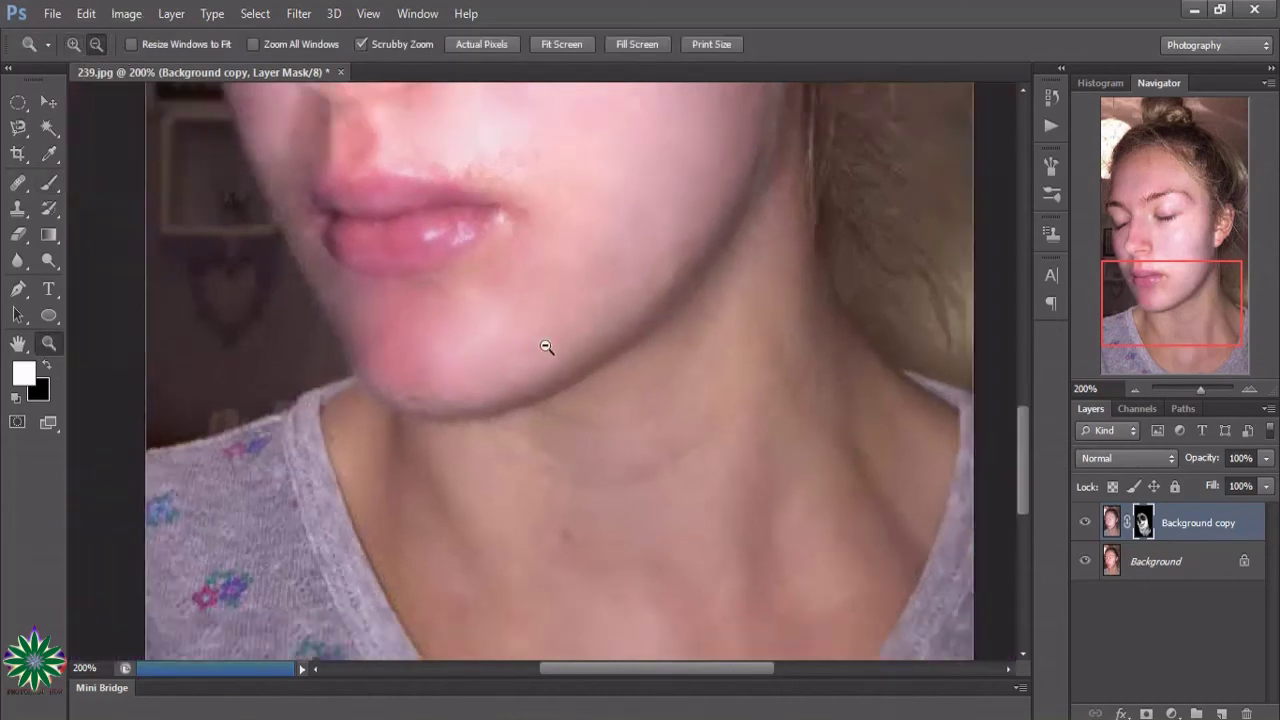
{"action": "scroll", "coordinate": [641, 345], "scroll_direction": "up", "scroll_amount": 2}
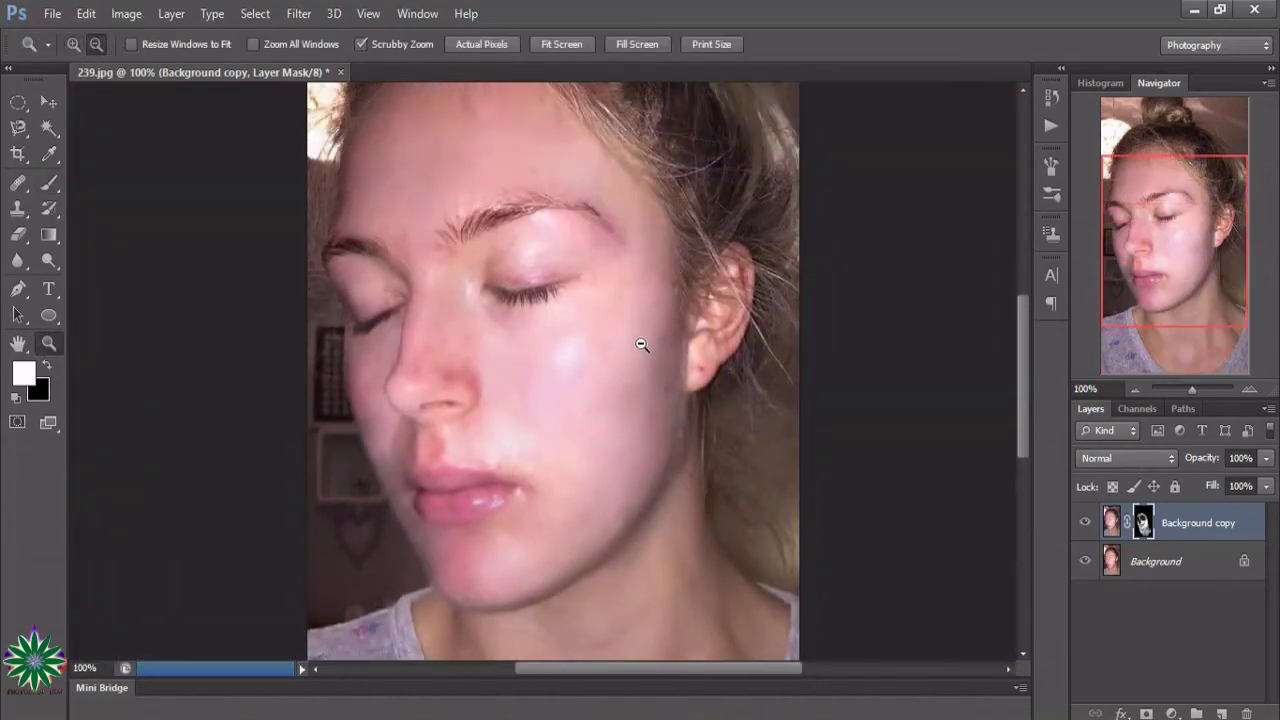
{"action": "scroll", "coordinate": [643, 343], "scroll_direction": "up", "scroll_amount": 2}
{"action": "scroll", "coordinate": [680, 460], "scroll_direction": "down", "scroll_amount": 2}
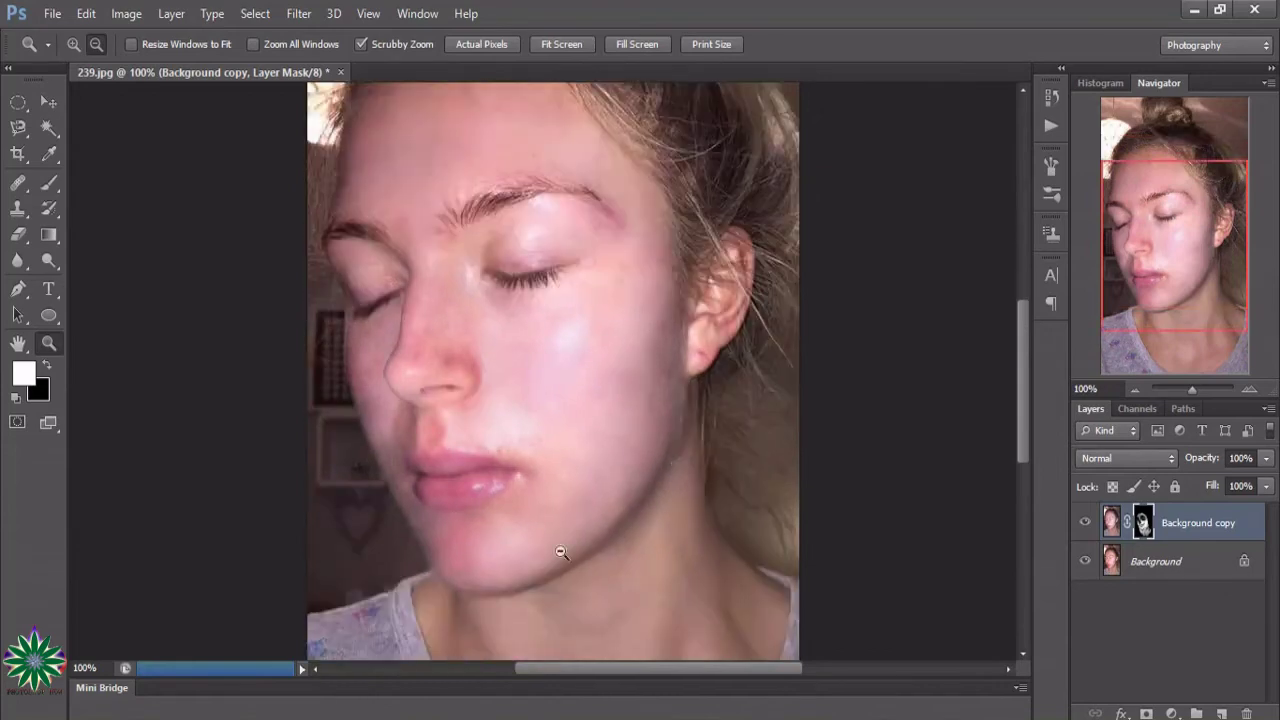
{"action": "scroll", "coordinate": [561, 552], "scroll_direction": "up", "scroll_amount": 2}
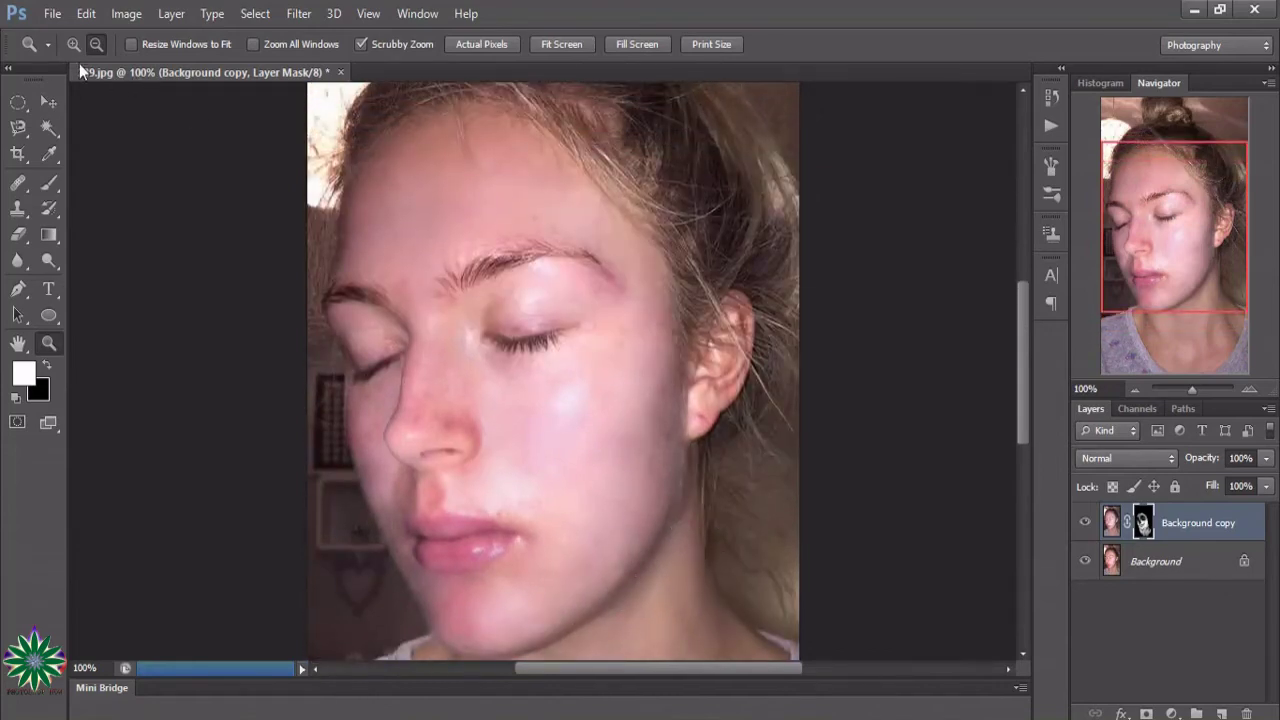
{"action": "left_click", "coordinate": [700, 394]}
{"action": "scroll", "coordinate": [700, 500], "scroll_direction": "up", "scroll_amount": 2}
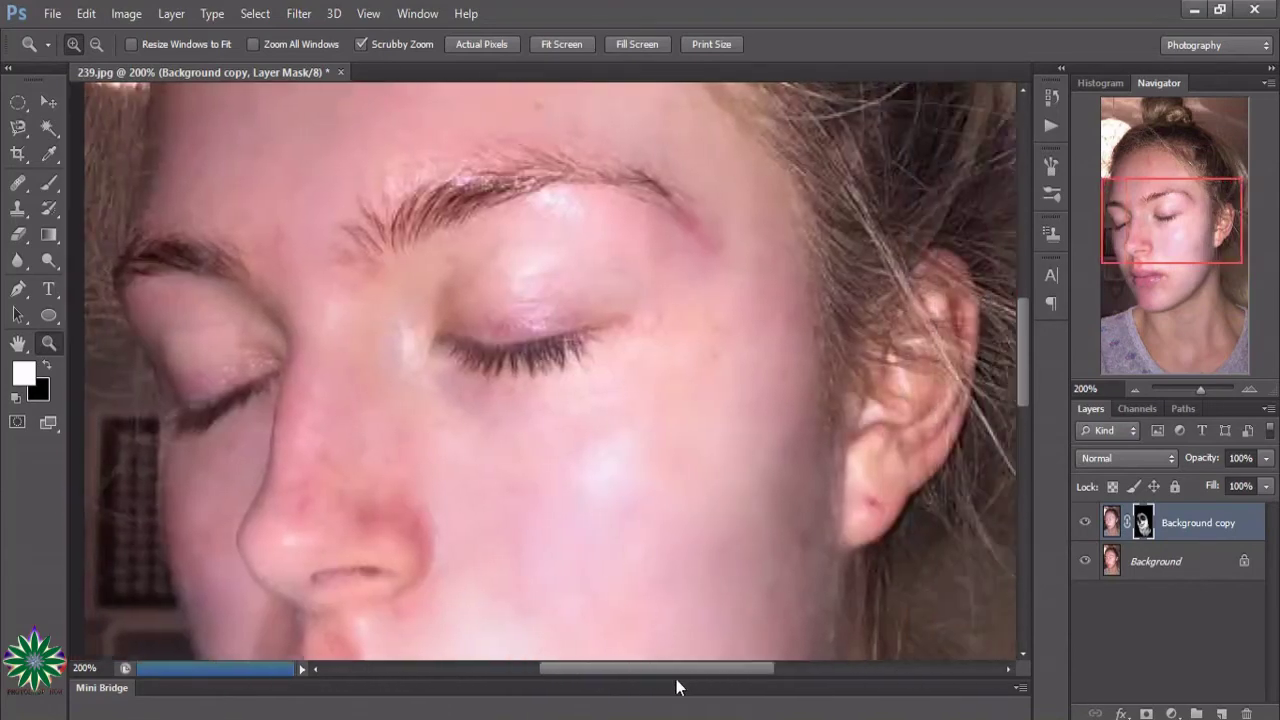
{"action": "left_click_drag", "start_coordinate": [715, 675], "coordinate": [674, 675]}
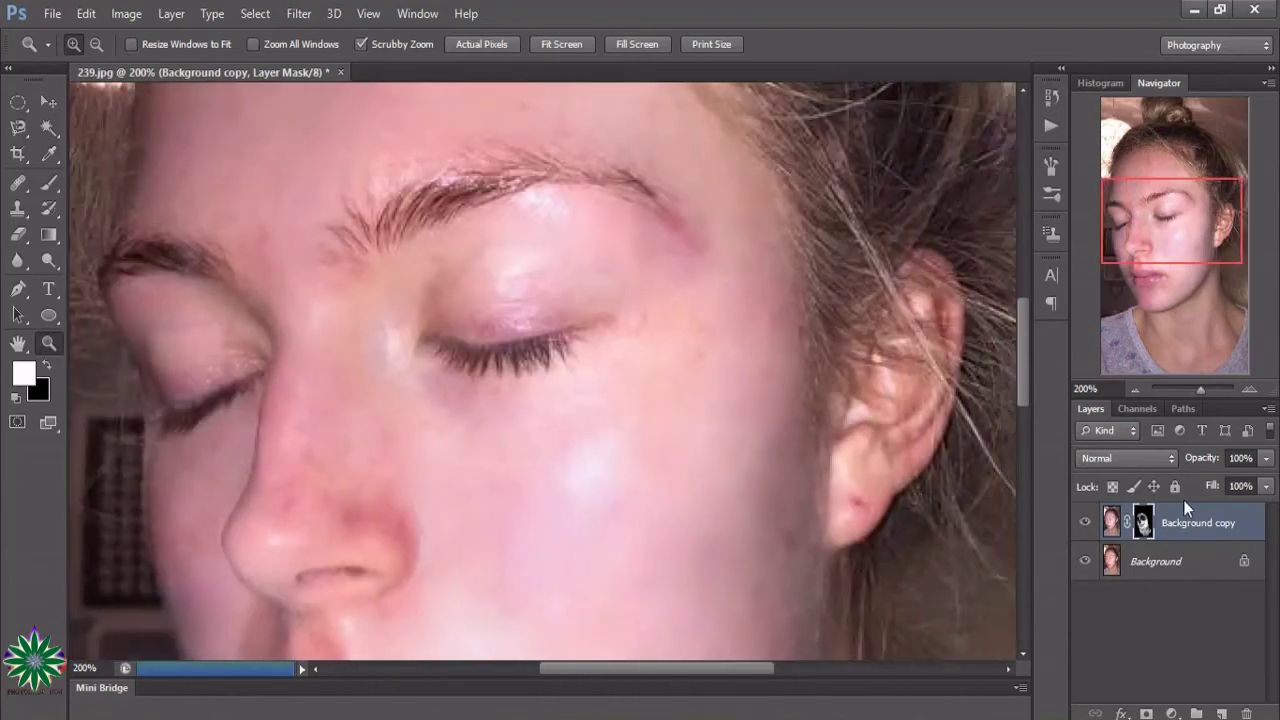
Toggle Background copy visibility to compare smoothed and original skin.
{"action": "left_click", "coordinate": [1085, 522]}
{"action": "scroll", "coordinate": [894, 443], "scroll_direction": "down", "scroll_amount": 3}
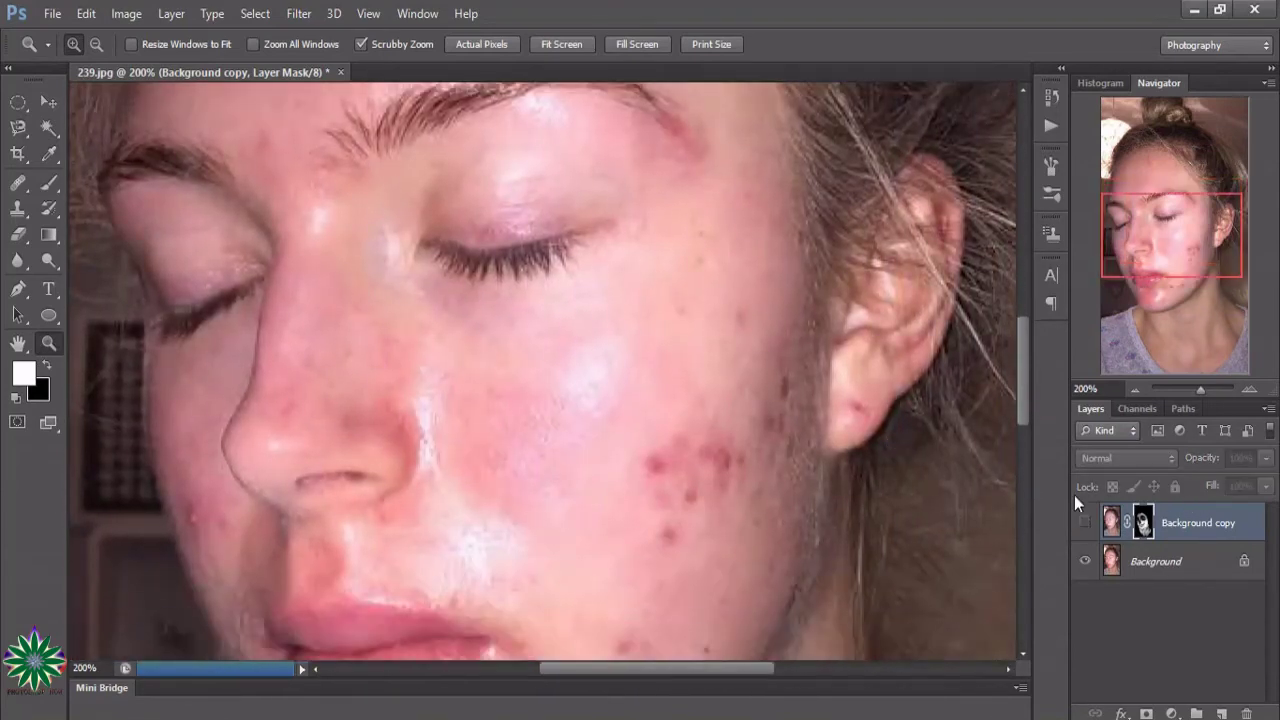
{"action": "left_click", "coordinate": [1085, 522]}
{"action": "left_click", "coordinate": [1085, 525]}
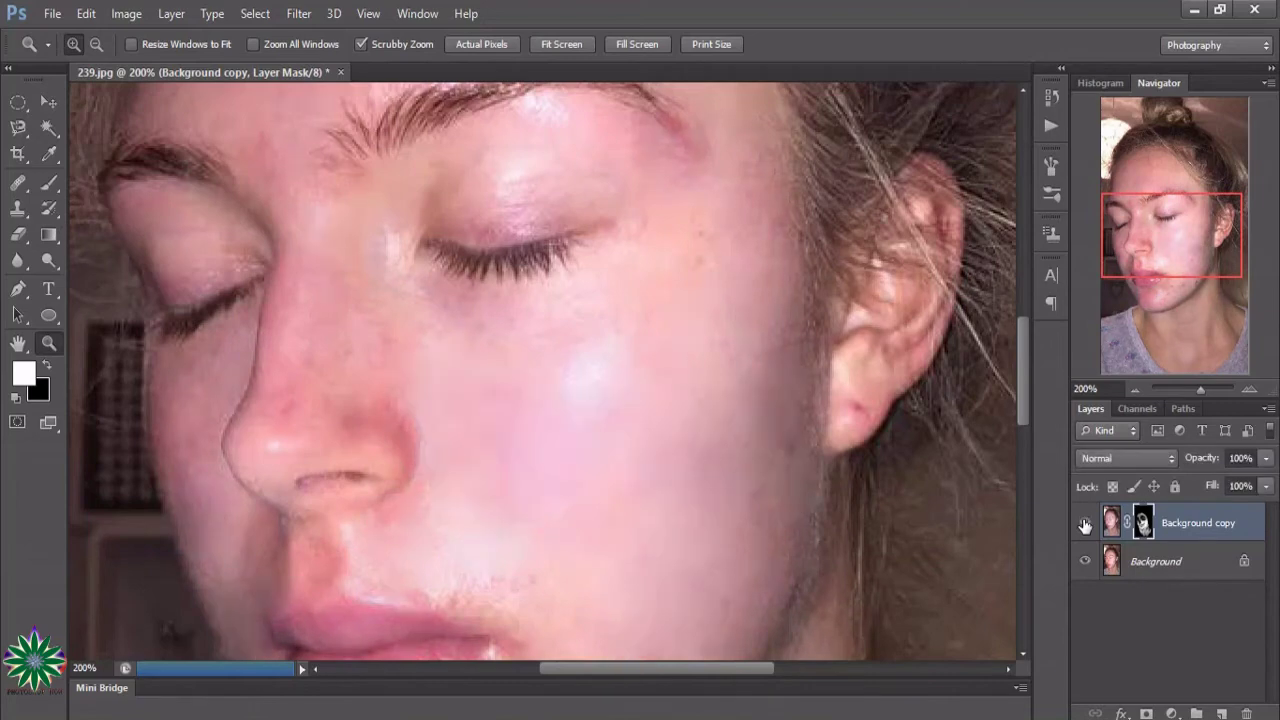
{"action": "scroll", "coordinate": [815, 442], "scroll_direction": "down", "scroll_amount": 5}
{"action": "scroll", "coordinate": [808, 440], "scroll_direction": "up", "scroll_amount": 4}
{"action": "scroll", "coordinate": [809, 442], "scroll_direction": "up", "scroll_amount": 5}
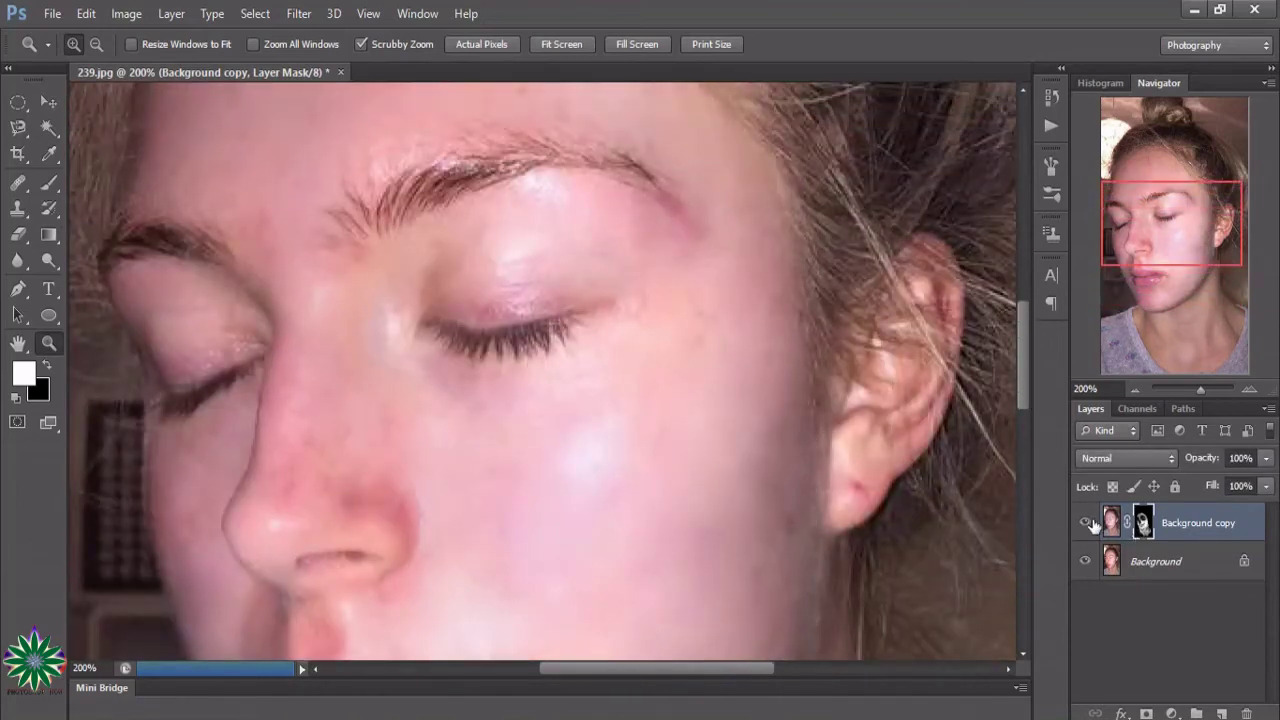
Zoom in on the eye, then zoom back out to the whole face.
{"action": "left_click", "coordinate": [528, 359]}
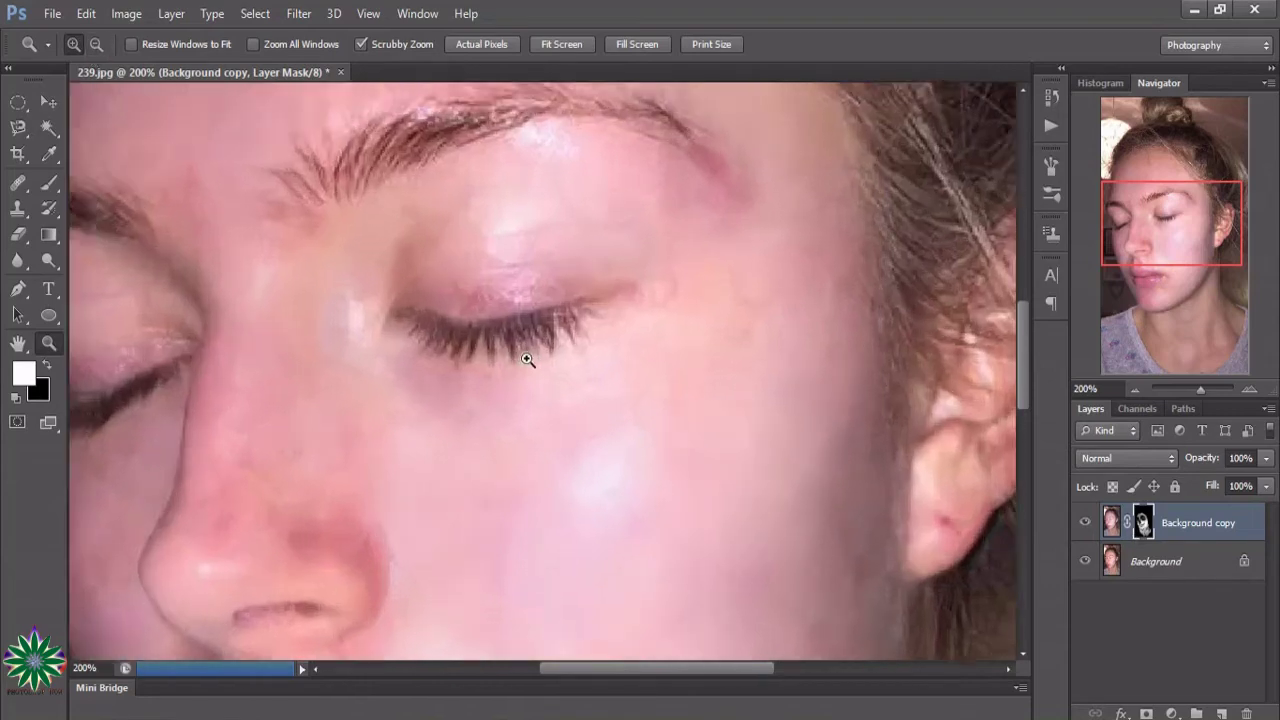
{"action": "left_click", "coordinate": [96, 44]}
{"action": "left_click", "coordinate": [606, 366]}
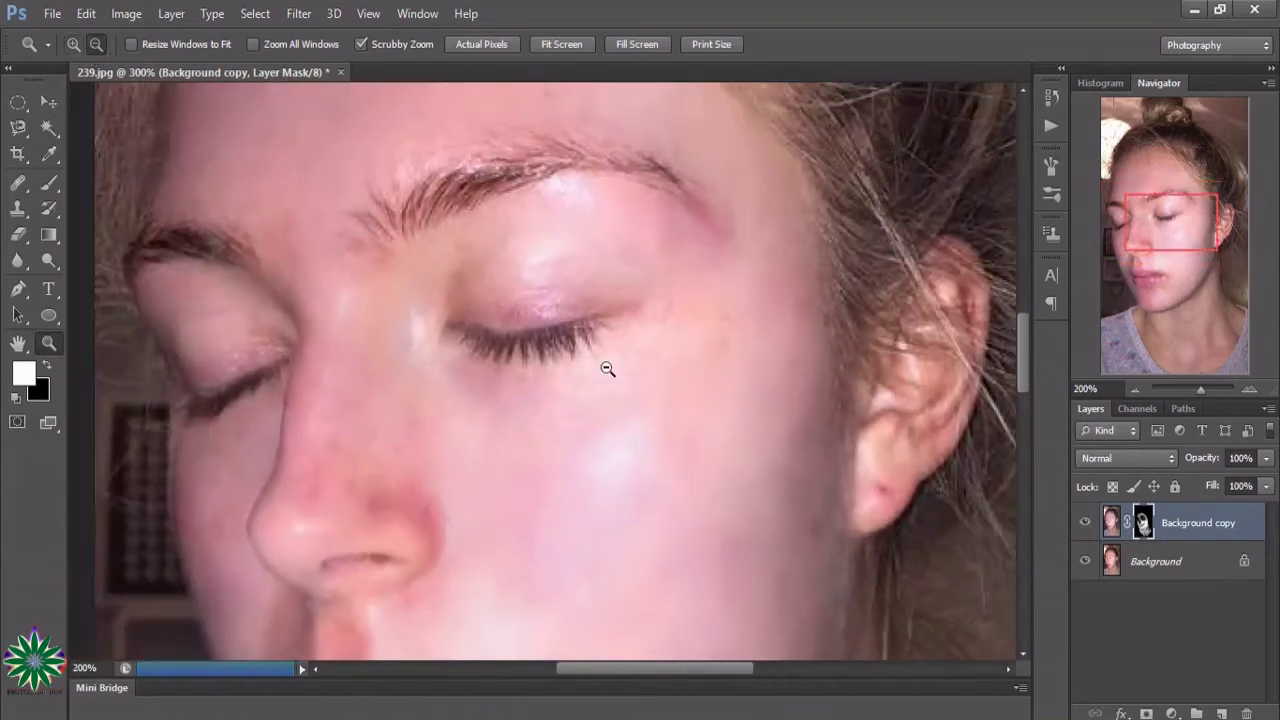
{"action": "left_click", "coordinate": [606, 366]}
{"action": "scroll", "coordinate": [710, 405], "scroll_direction": "up", "scroll_amount": 1}
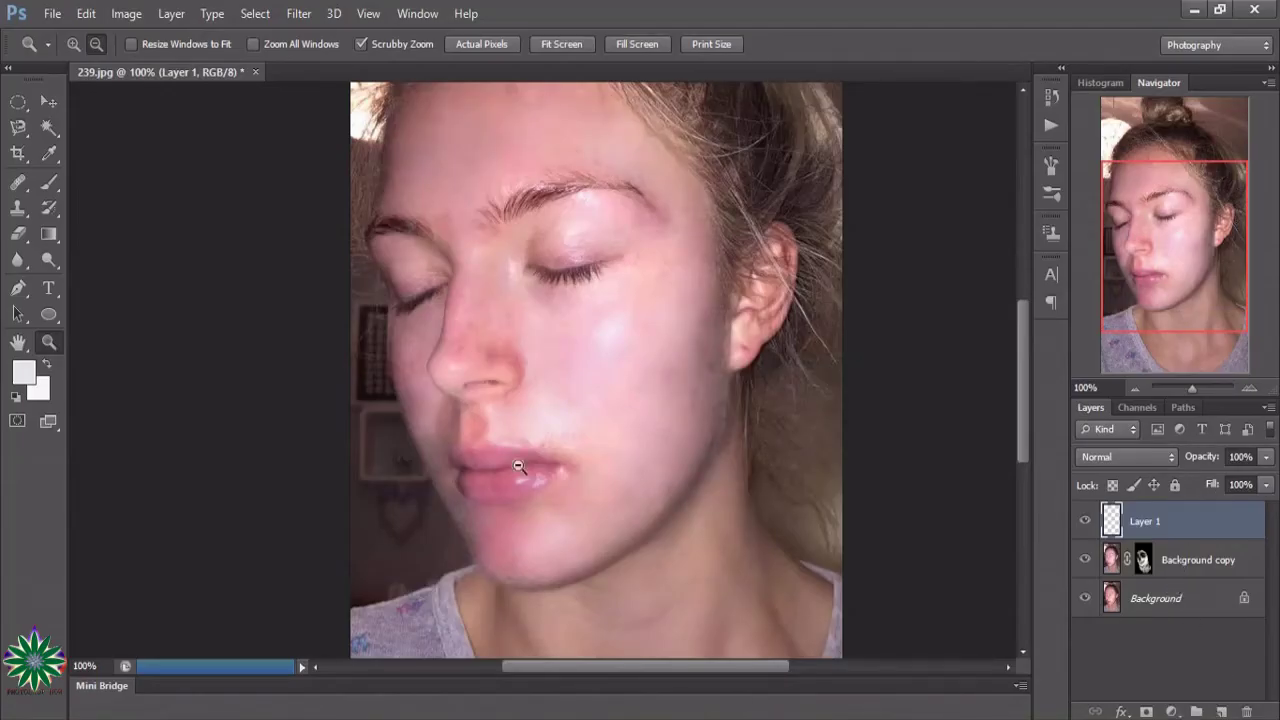
{"action": "scroll", "coordinate": [518, 466], "scroll_direction": "up", "scroll_amount": 3}
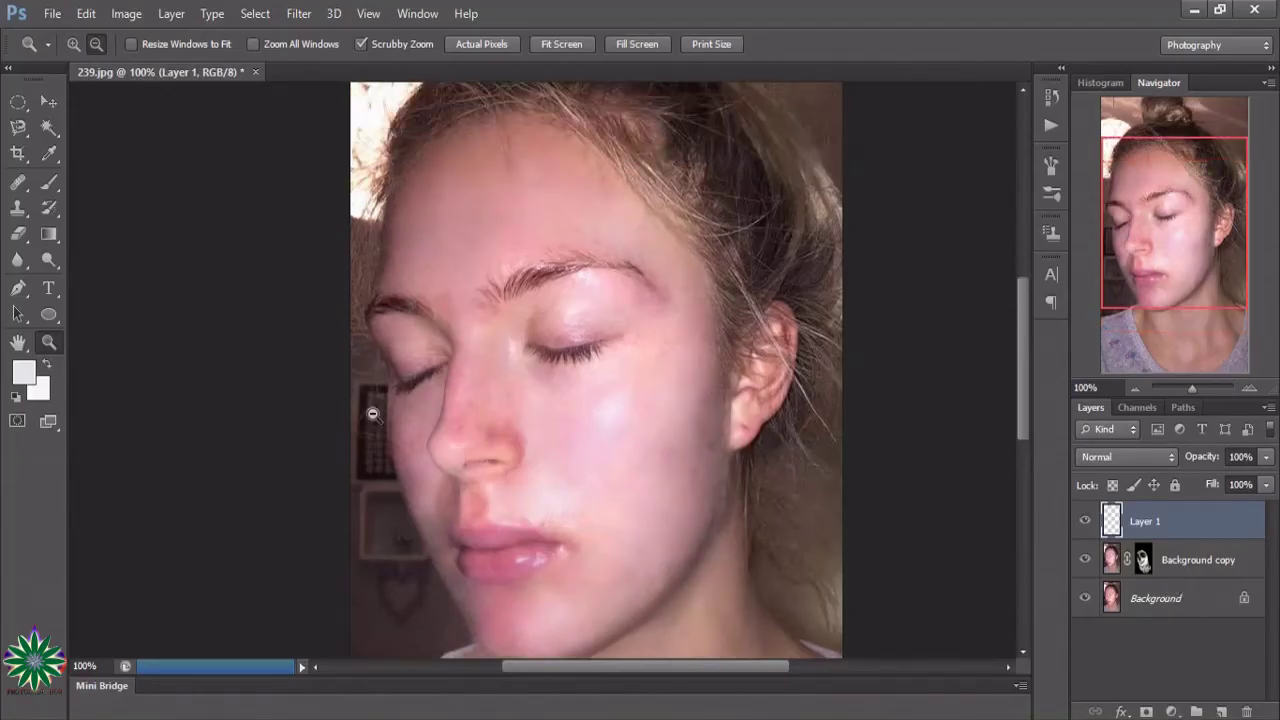
{"action": "left_click", "coordinate": [567, 381]}
{"action": "scroll", "coordinate": [663, 409], "scroll_direction": "down", "scroll_amount": 2}
{"action": "scroll", "coordinate": [663, 409], "scroll_direction": "down", "scroll_amount": 2}
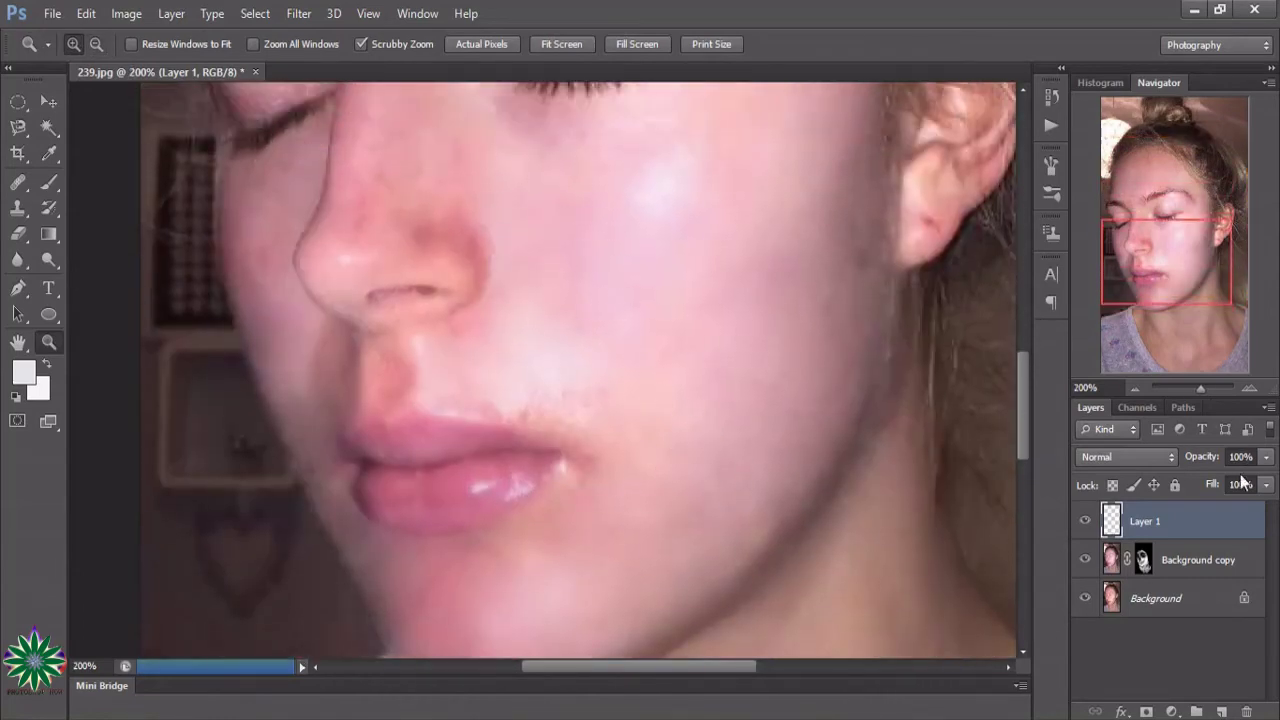
{"action": "left_click", "coordinate": [1172, 712]}
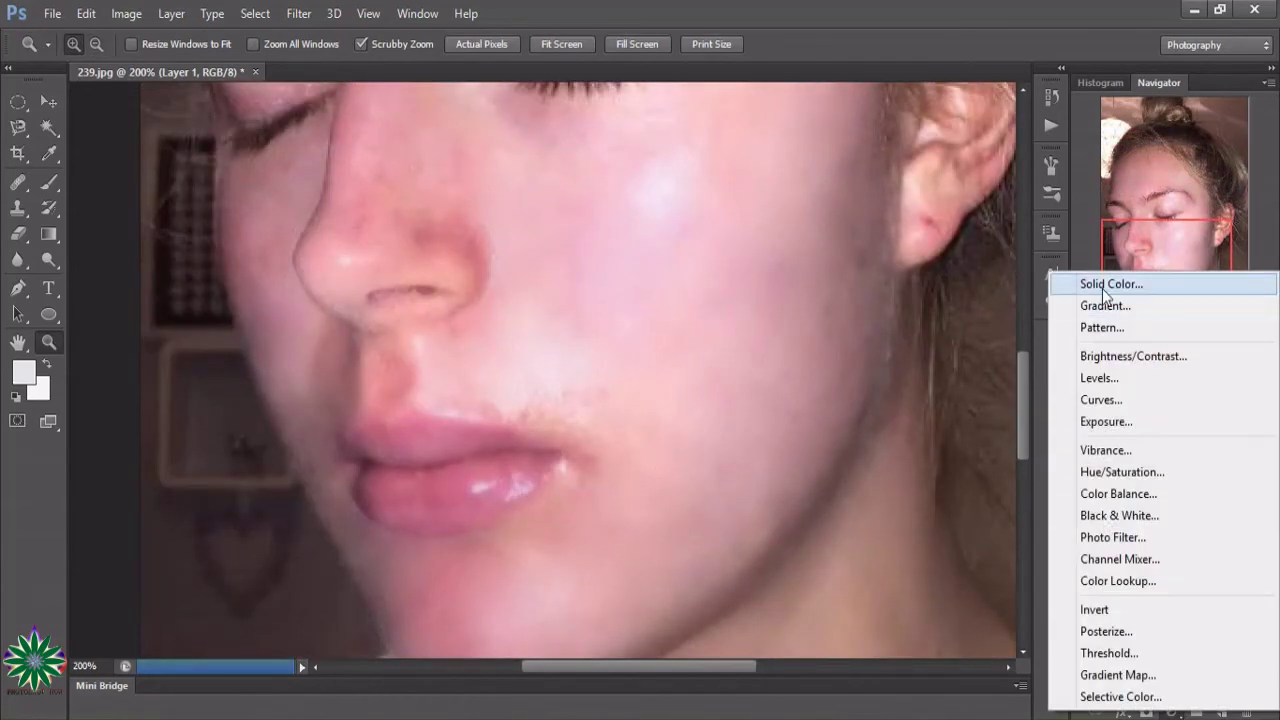
{"action": "left_click", "coordinate": [1100, 287]}
{"action": "left_click", "coordinate": [987, 260]}
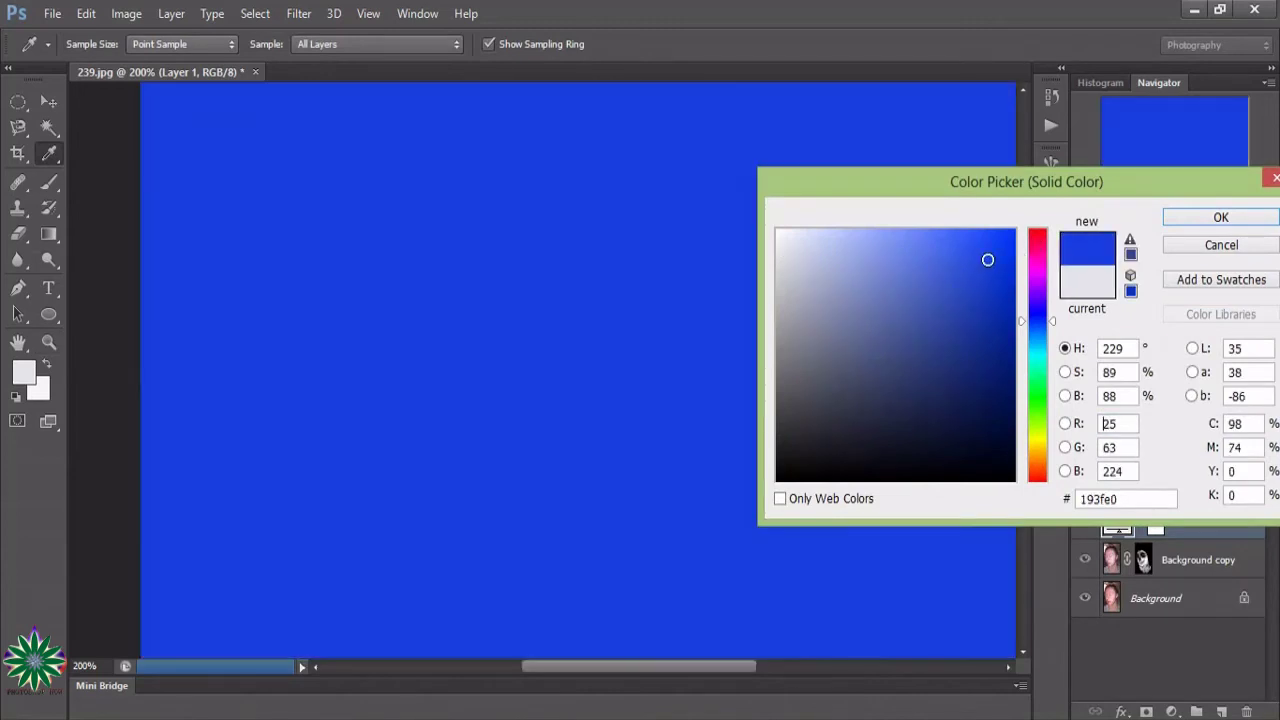
{"action": "left_click", "coordinate": [1221, 246]}
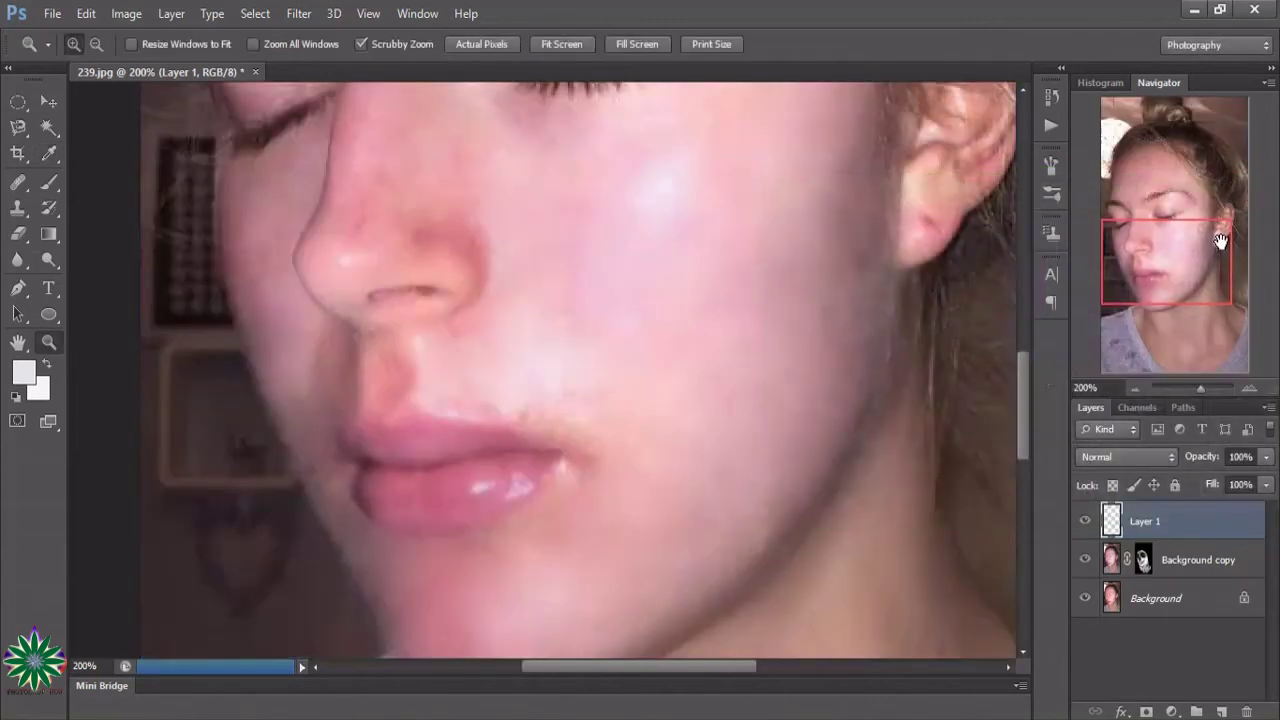
{"action": "left_click", "coordinate": [17, 289]}
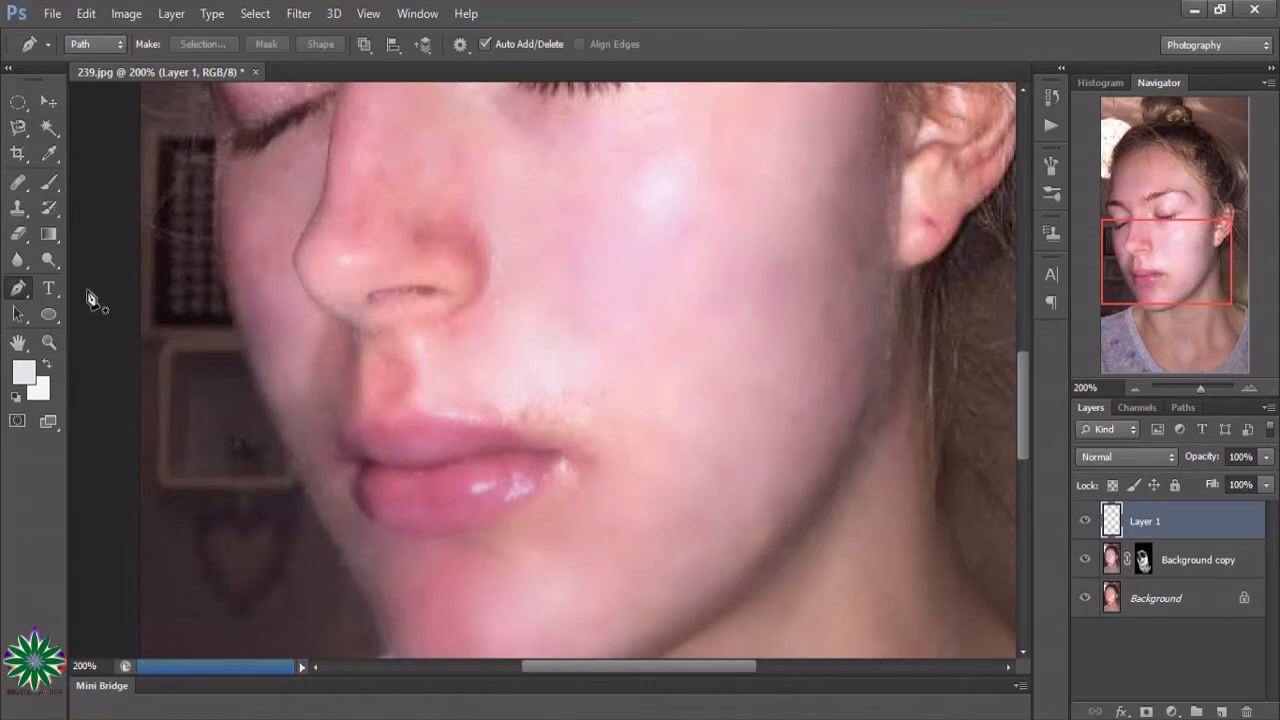
Zoom to 500% on the lips and trace Pen points along the lower lip.
{"action": "left_click", "coordinate": [48, 341]}
{"action": "mouse_move", "coordinate": [477, 386]}
{"action": "left_mouse_down"}
{"action": "mouse_move", "coordinate": [560, 369]}
{"action": "mouse_move", "coordinate": [671, 377]}
{"action": "left_mouse_up"}
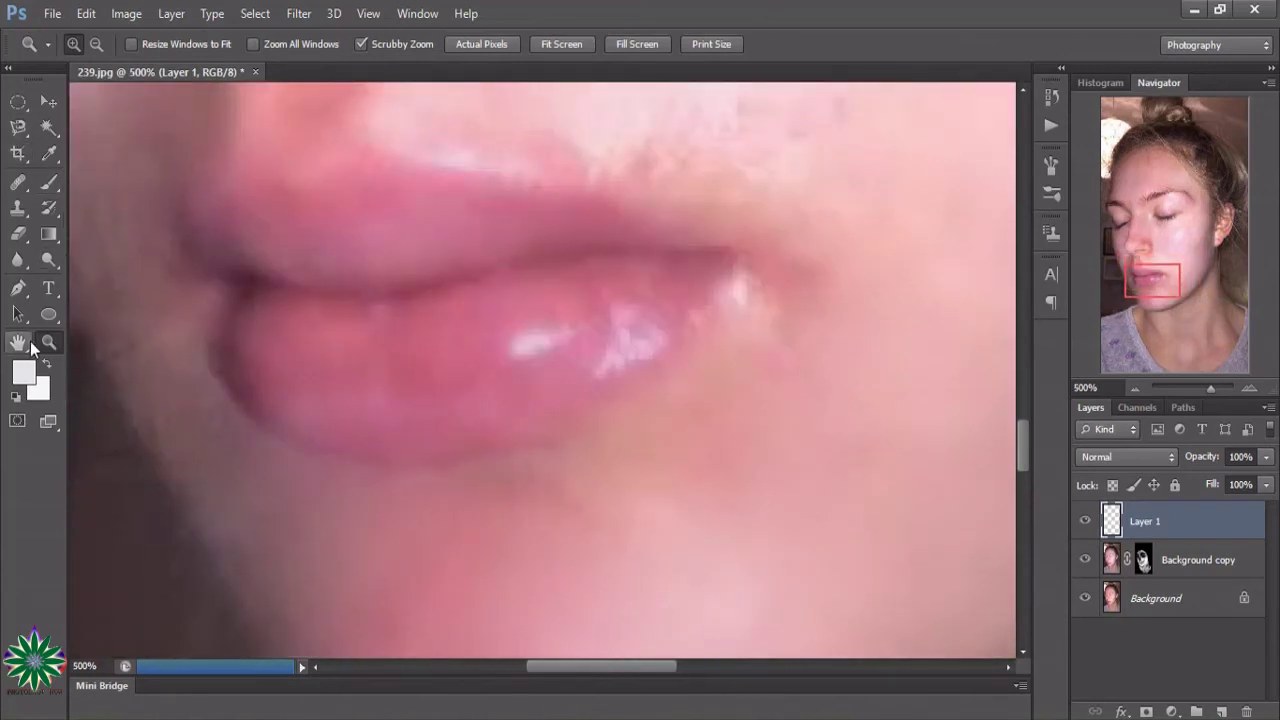
{"action": "left_click", "coordinate": [18, 288]}
{"action": "left_click", "coordinate": [228, 296]}
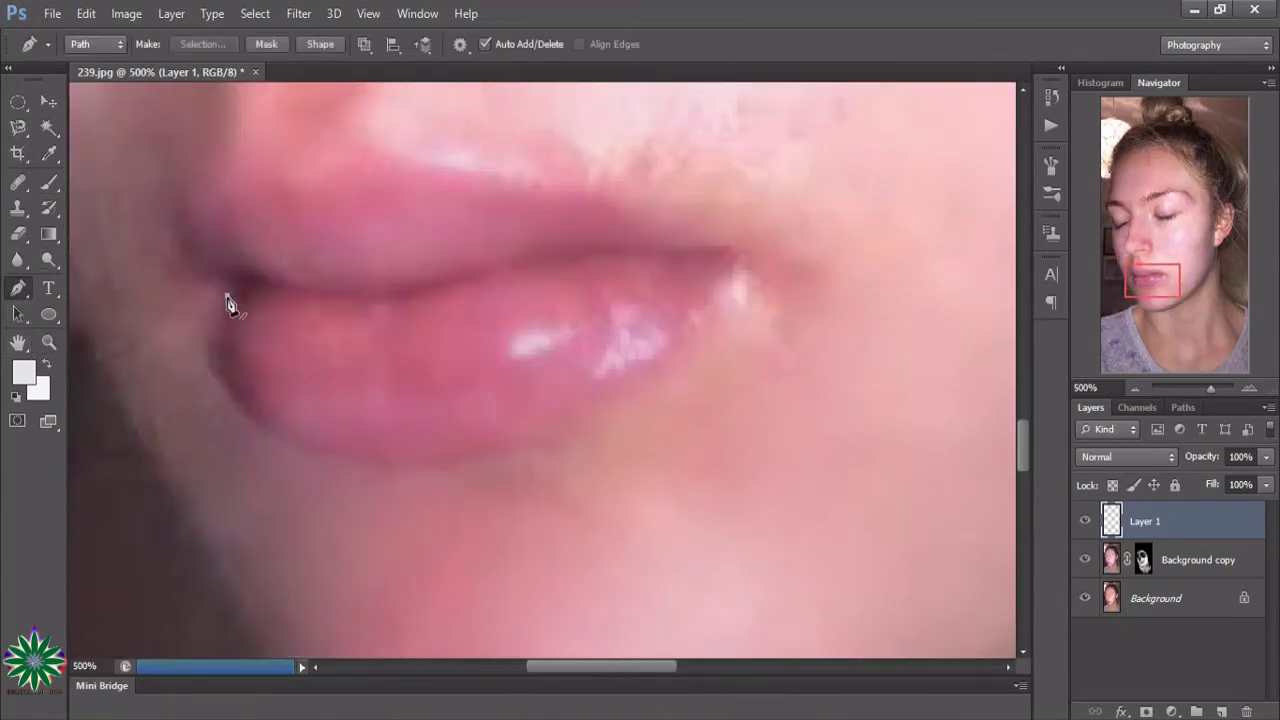
{"action": "left_click", "coordinate": [218, 320]}
{"action": "left_click", "coordinate": [213, 359]}
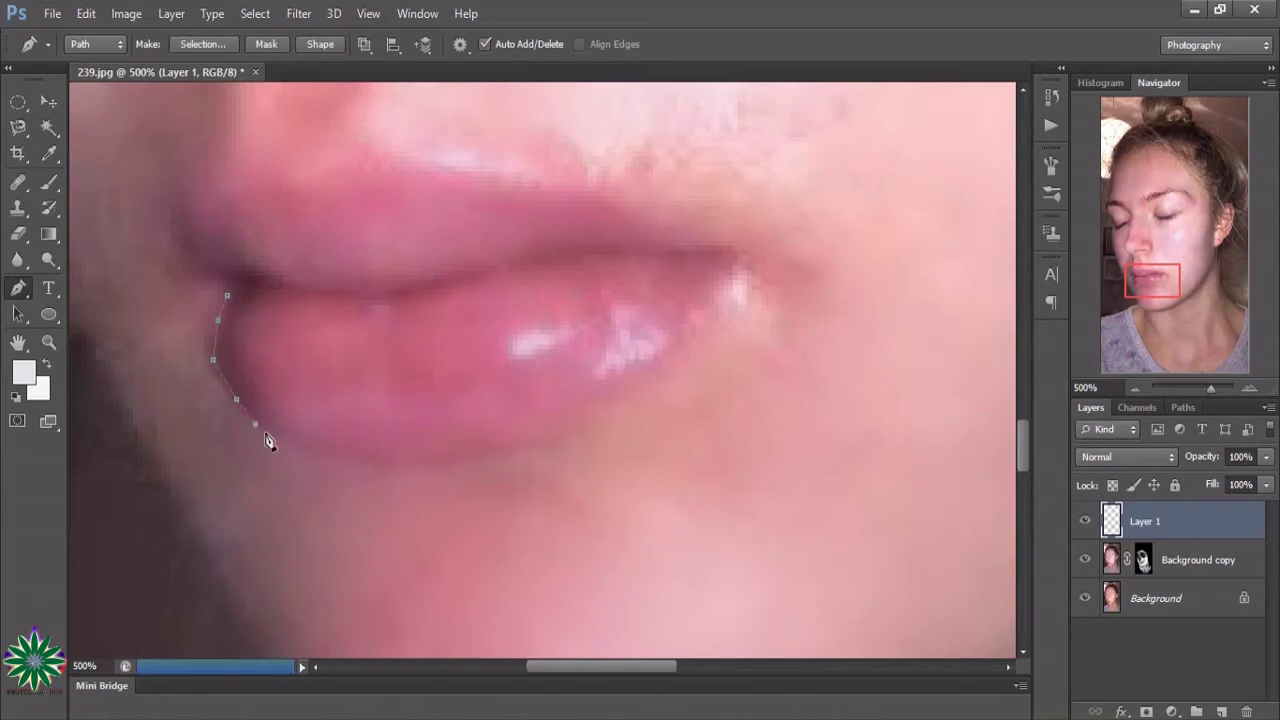
{"action": "left_click", "coordinate": [377, 473]}
{"action": "left_click", "coordinate": [428, 468]}
{"action": "left_click", "coordinate": [494, 455]}
Continue the Pen path around the right corner and along the upper lip.
{"action": "left_click", "coordinate": [729, 247]}
{"action": "left_click", "coordinate": [657, 206]}
{"action": "left_click", "coordinate": [578, 181]}
{"action": "left_click", "coordinate": [503, 177]}
{"action": "left_click", "coordinate": [541, 166]}
{"action": "left_click", "coordinate": [471, 157]}
{"action": "left_click", "coordinate": [405, 147]}
{"action": "left_click", "coordinate": [358, 152]}
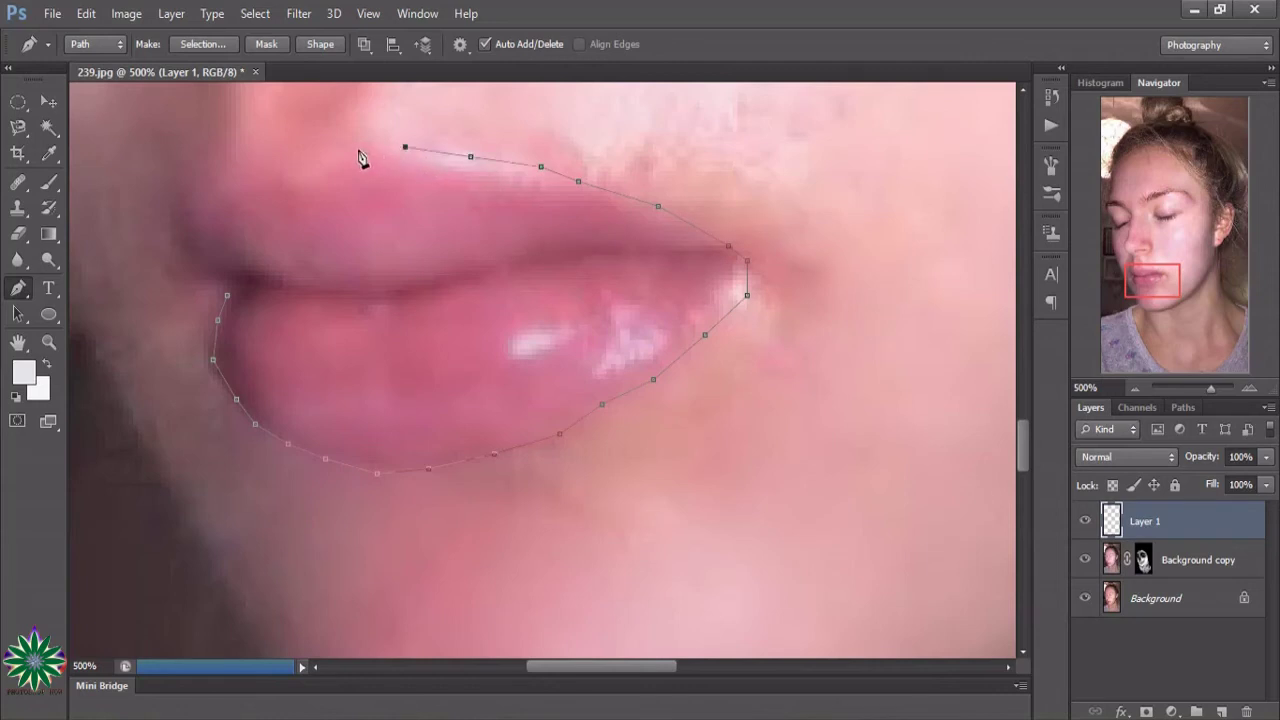
{"action": "left_click", "coordinate": [325, 162]}
{"action": "left_click", "coordinate": [288, 171]}
{"action": "left_click", "coordinate": [241, 186]}
Close the lip path at the left corner and convert it to a selection.
{"action": "left_click", "coordinate": [218, 190]}
{"action": "left_click", "coordinate": [185, 202]}
{"action": "left_click", "coordinate": [176, 227]}
{"action": "left_click", "coordinate": [199, 270]}
{"action": "left_click", "coordinate": [222, 290]}
{"action": "key", "text": "ctrl+Return"}
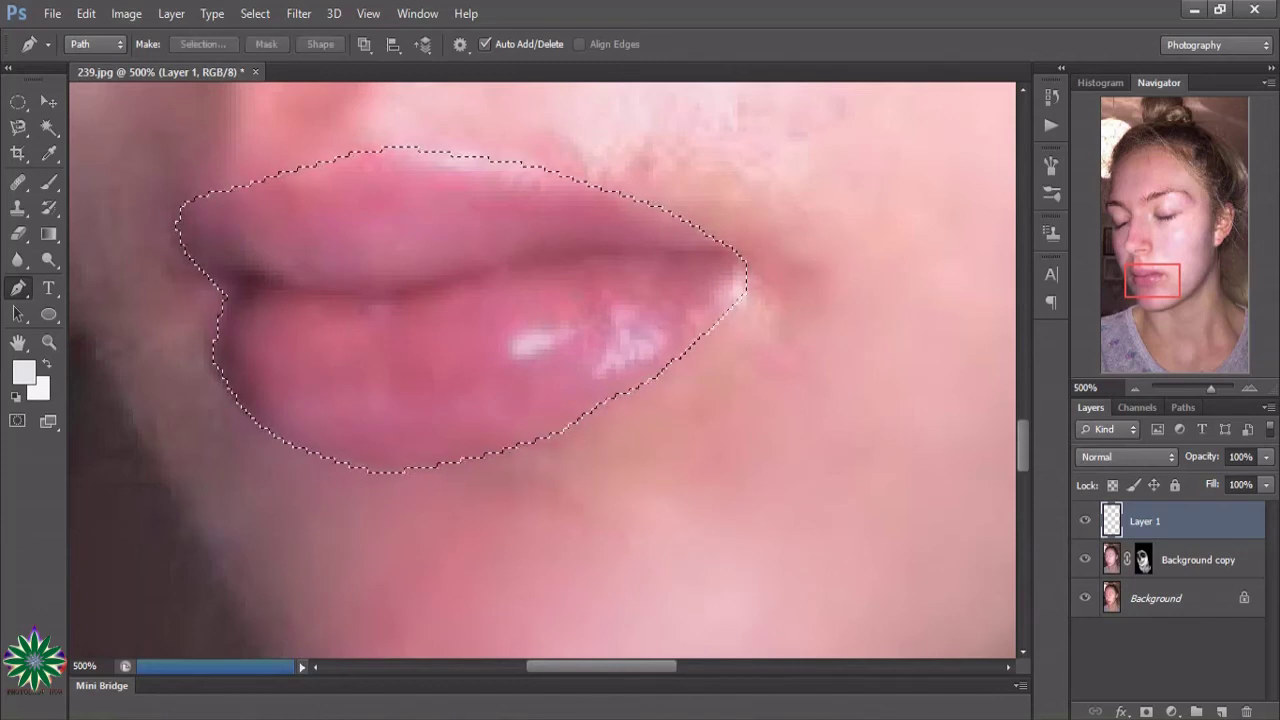
Add a blue Solid Color fill layer masked to the lips.
{"action": "left_click", "coordinate": [1172, 711]}
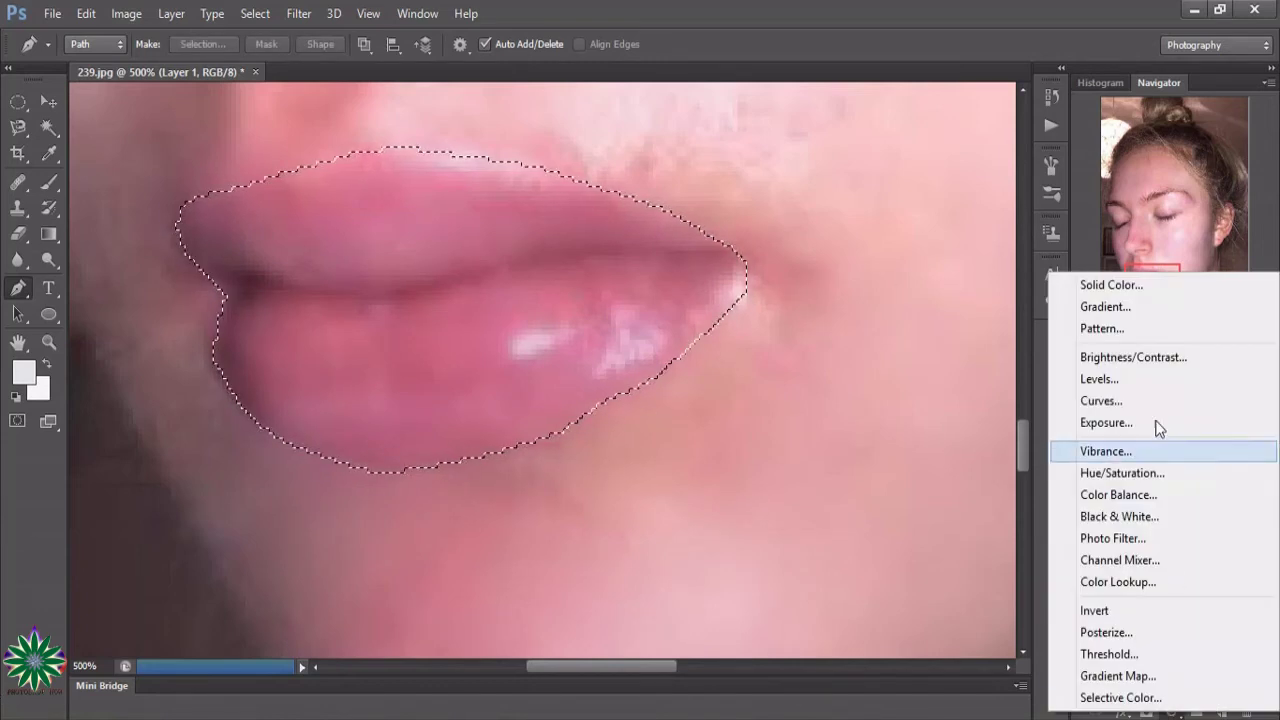
{"action": "left_click", "coordinate": [1180, 285]}
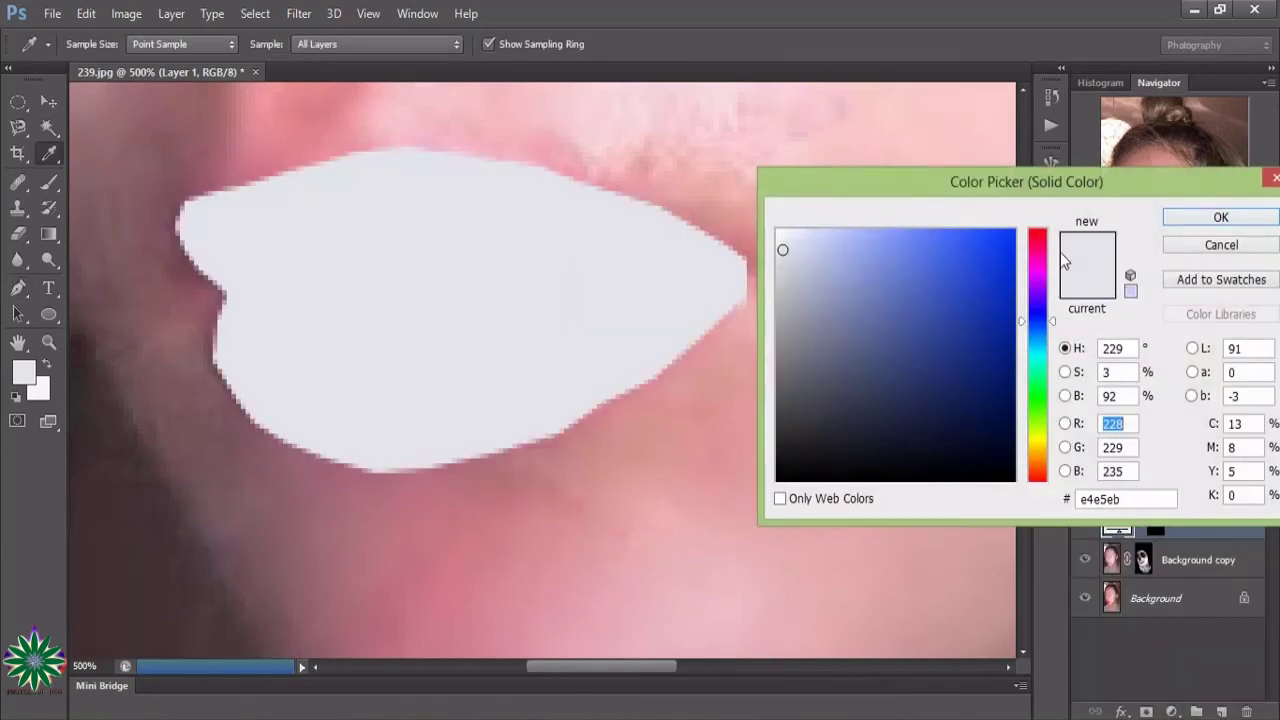
{"action": "left_click", "coordinate": [981, 257]}
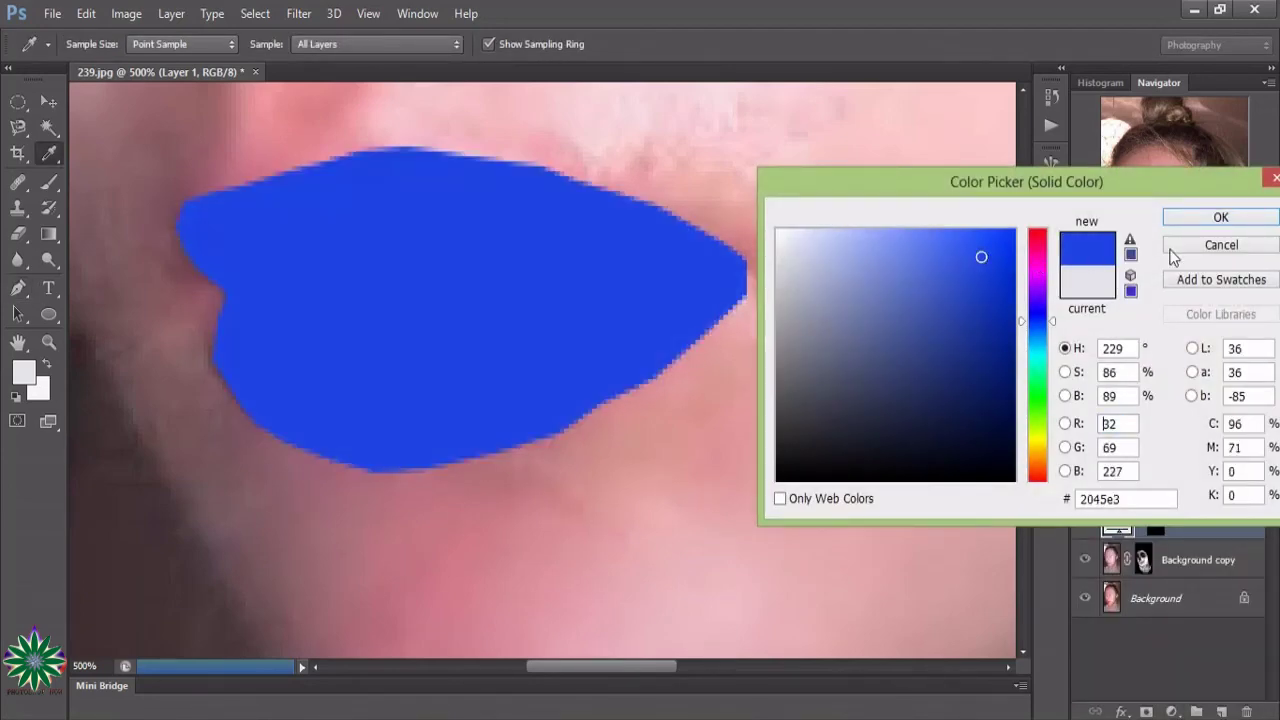
{"action": "left_click", "coordinate": [1203, 222]}
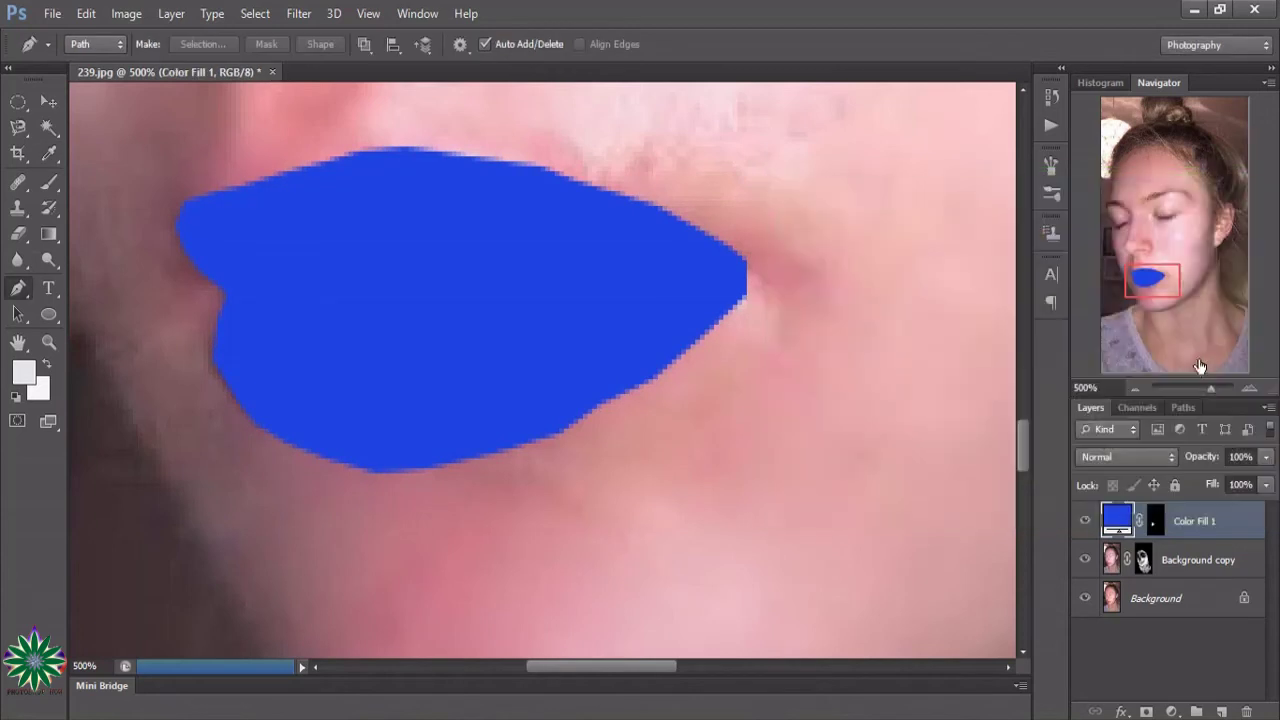
Blend the blue fill in Screen mode at about 12% opacity.
{"action": "left_click", "coordinate": [1139, 462]}
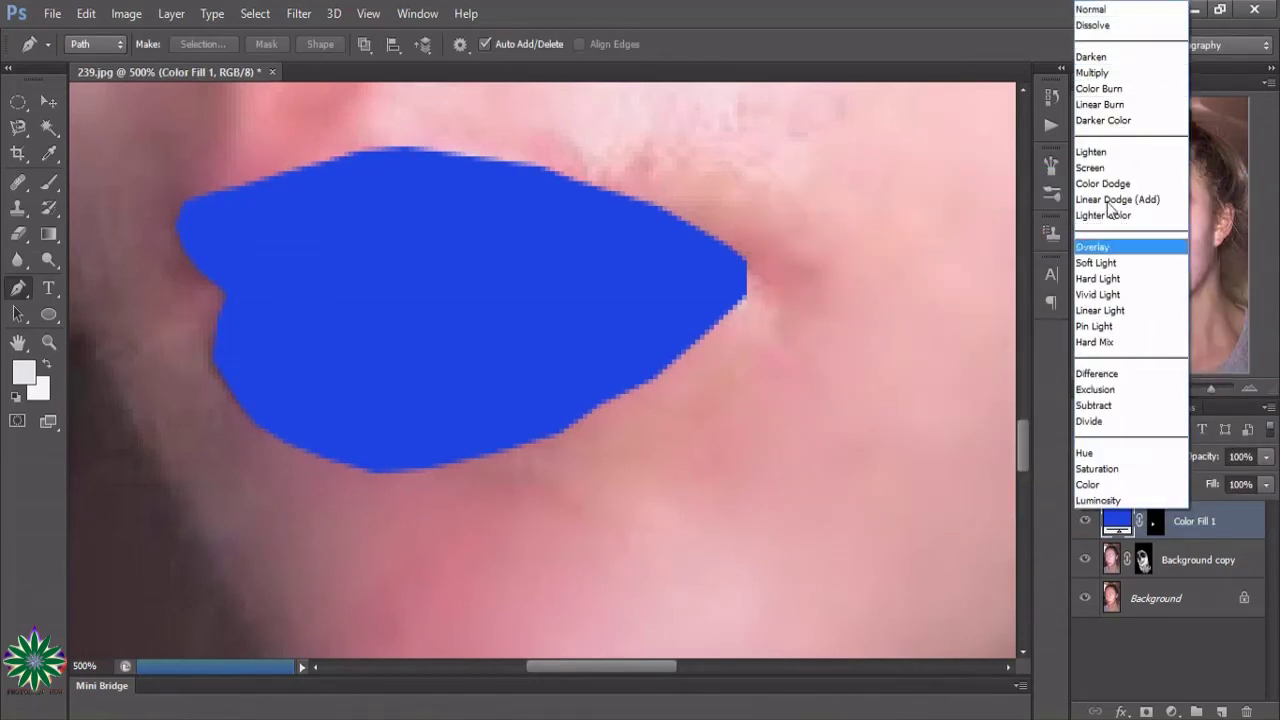
{"action": "left_click", "coordinate": [1100, 167]}
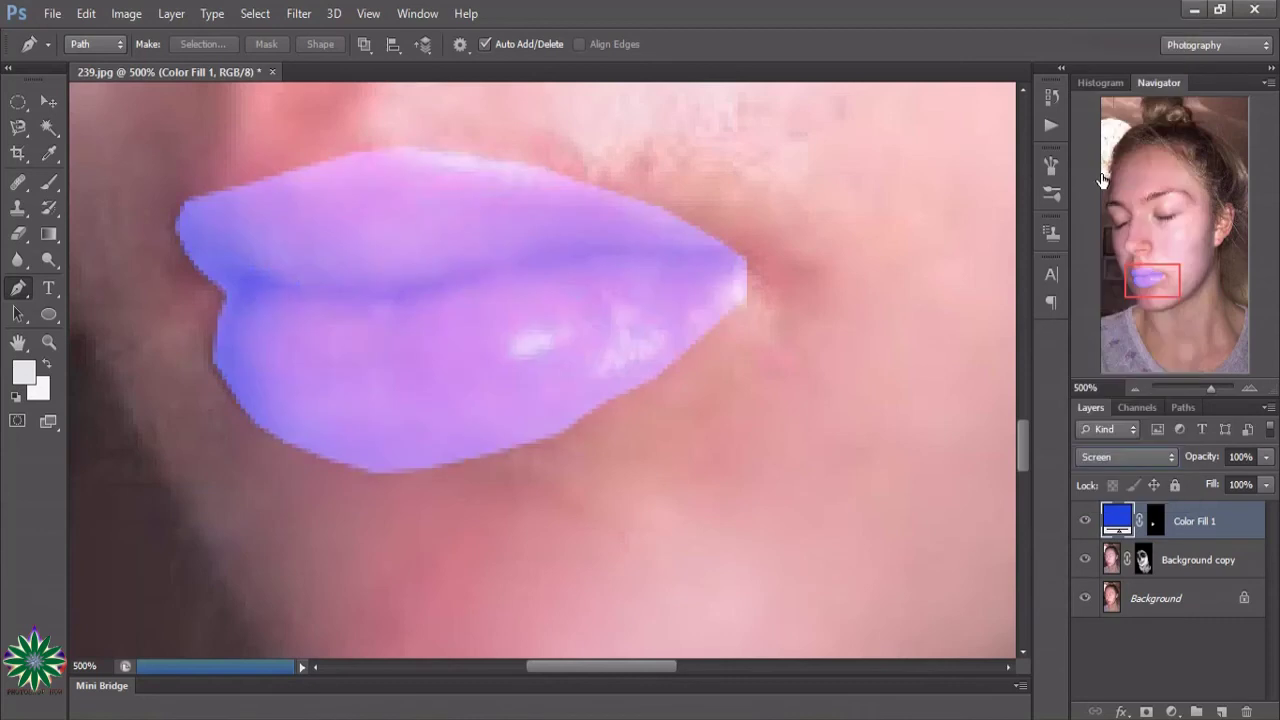
{"action": "left_click", "coordinate": [1268, 457]}
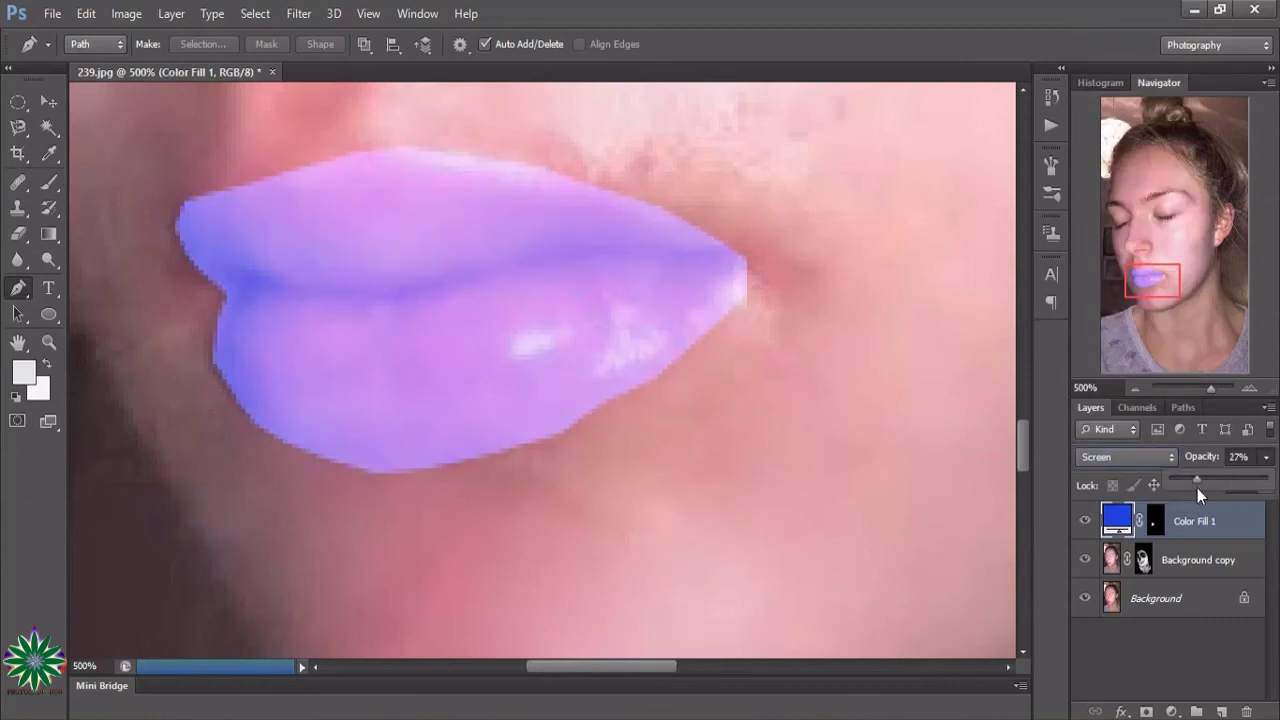
{"action": "left_click_drag", "start_coordinate": [1190, 488], "coordinate": [1181, 489]}
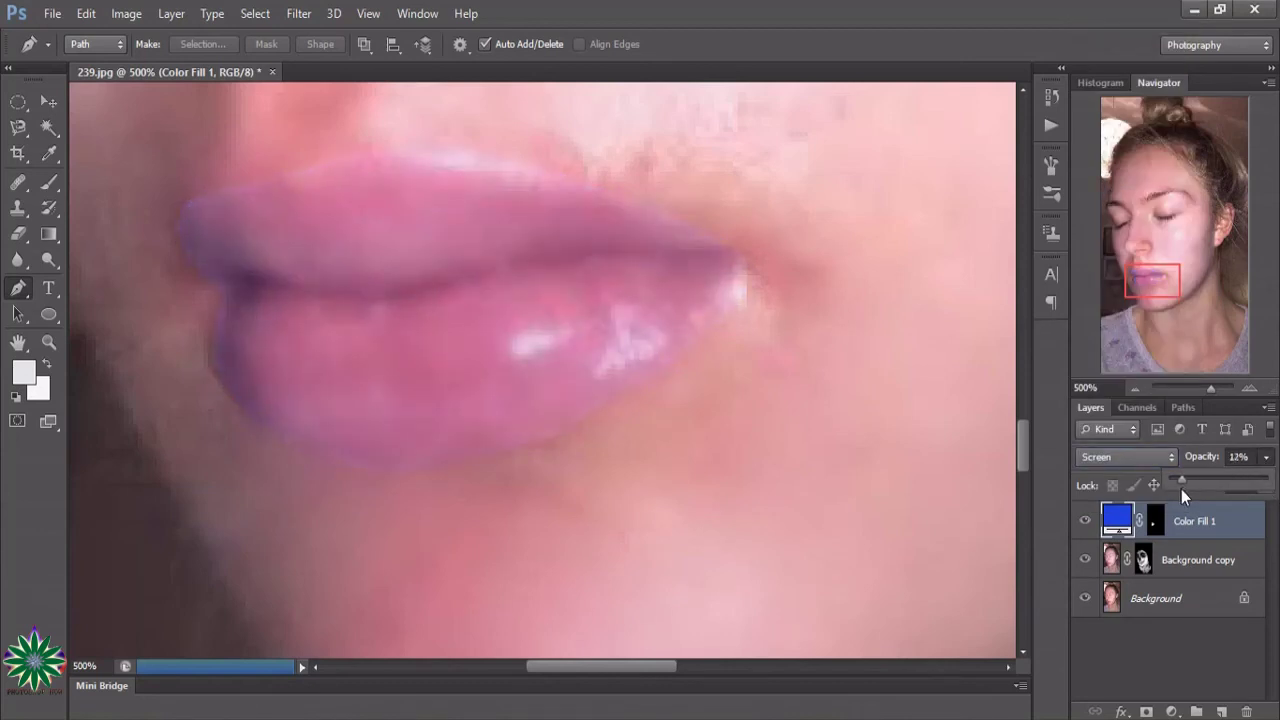
Switch Color Fill 1 to Soft Light blending at 20% opacity.
{"action": "left_click", "coordinate": [1150, 462]}
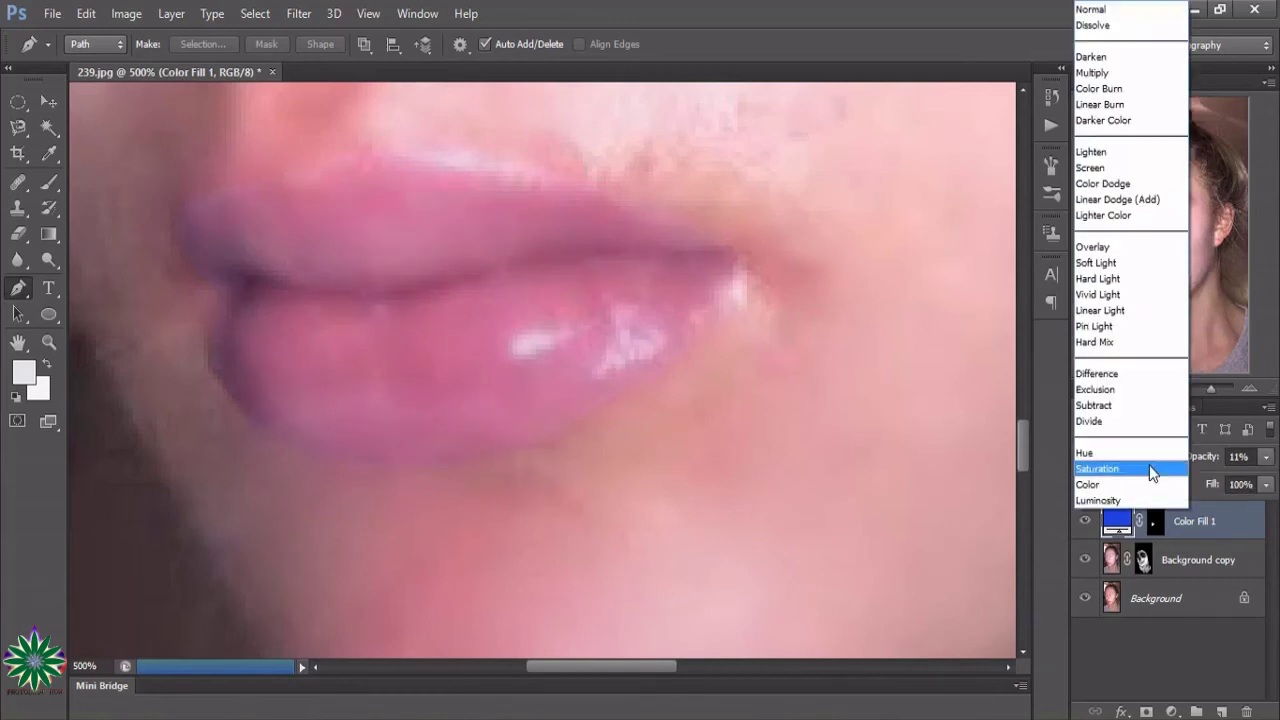
{"action": "left_click", "coordinate": [1122, 256]}
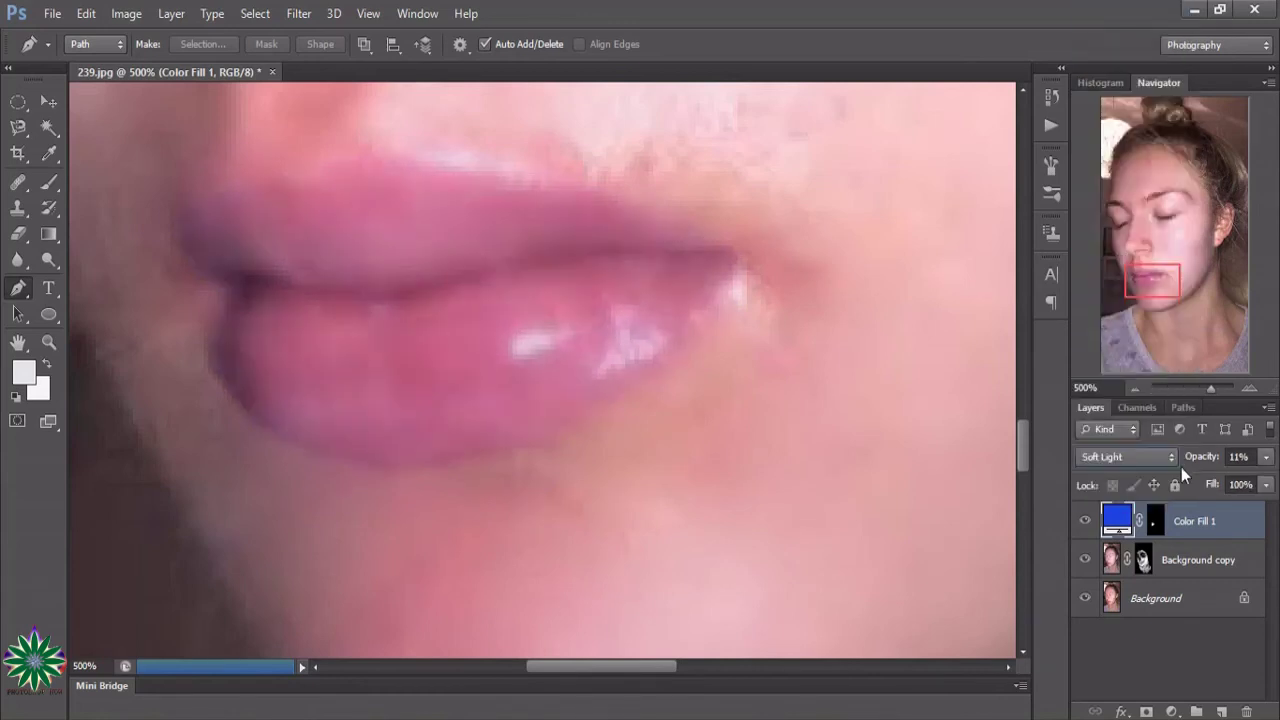
{"action": "left_click", "coordinate": [1265, 458]}
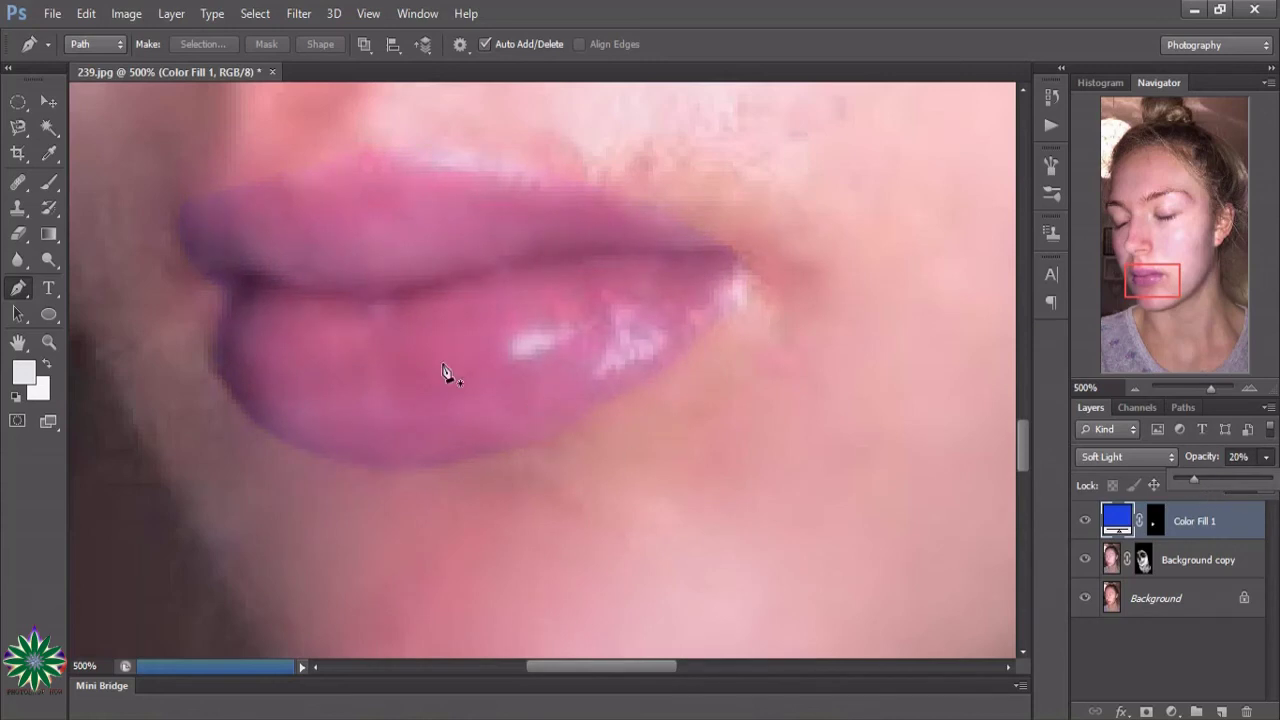
{"action": "left_click", "coordinate": [48, 342]}
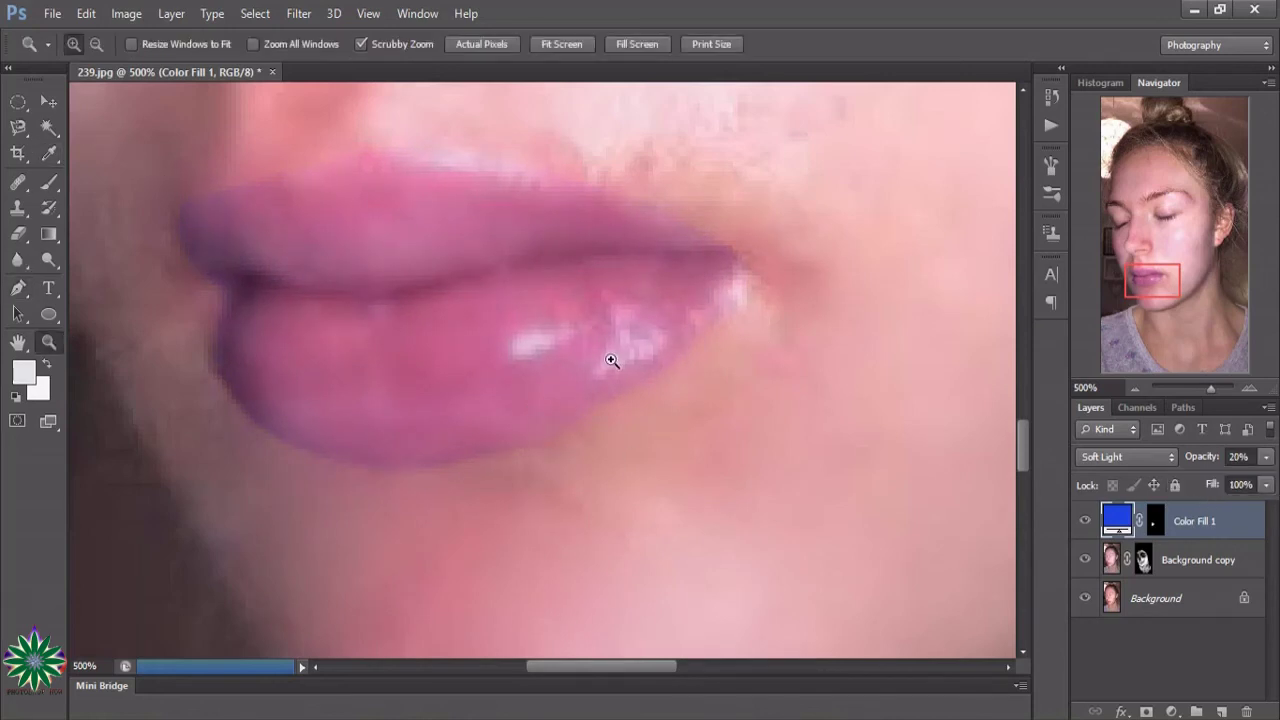
Zoom out from the lips in several steps until the whole face is visible.
{"action": "left_click", "coordinate": [96, 44]}
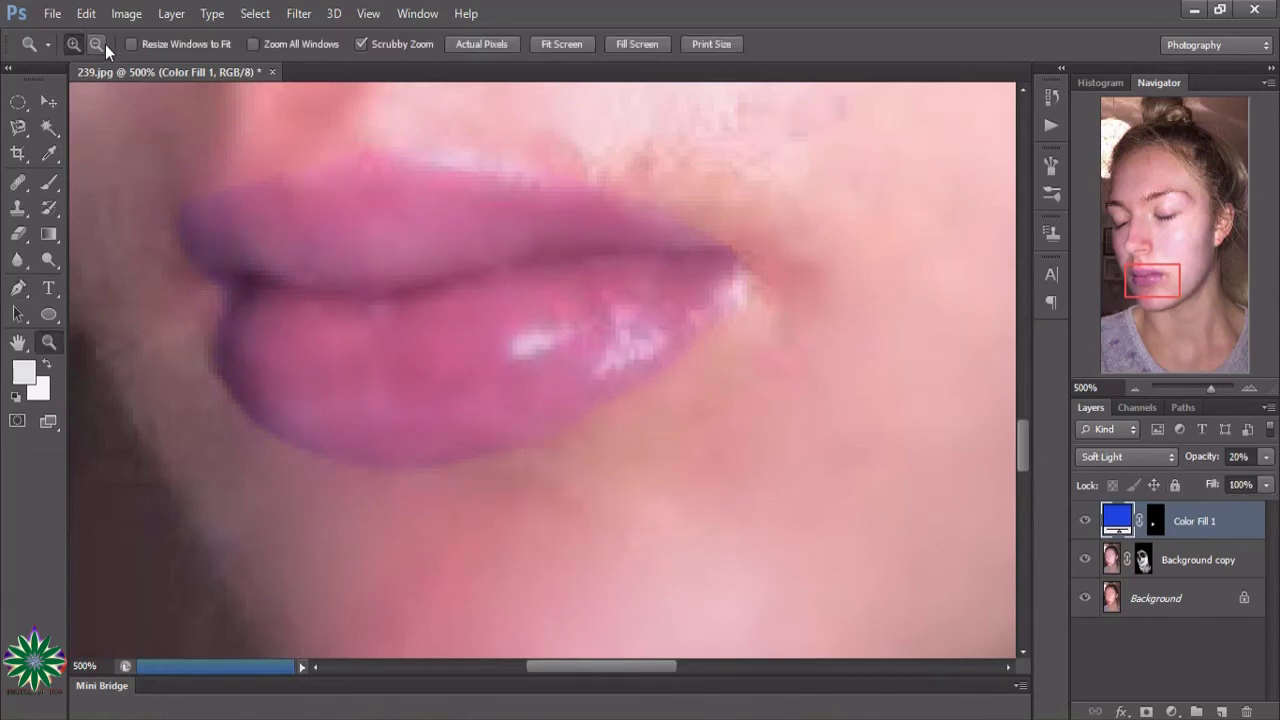
{"action": "left_click", "coordinate": [423, 423]}
{"action": "left_click", "coordinate": [751, 358]}
{"action": "scroll", "coordinate": [751, 358], "scroll_direction": "up", "scroll_amount": 2}
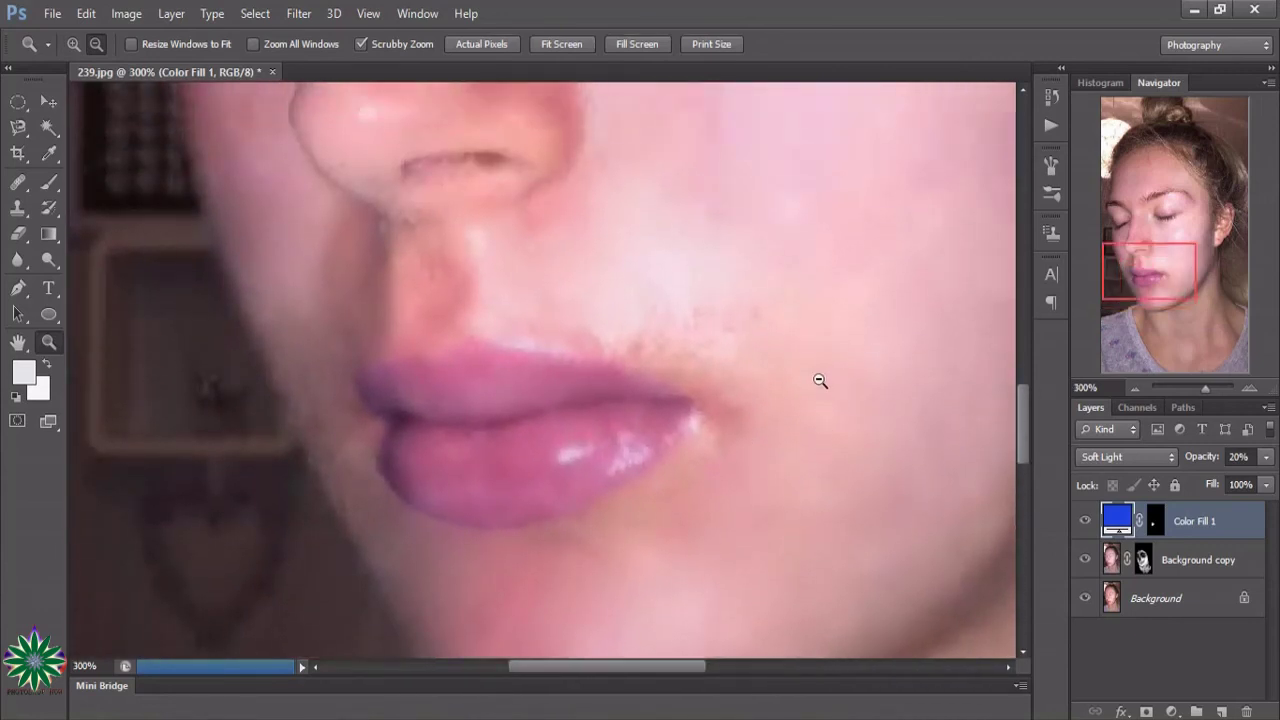
{"action": "left_click", "coordinate": [820, 380]}
{"action": "left_click", "coordinate": [857, 501]}
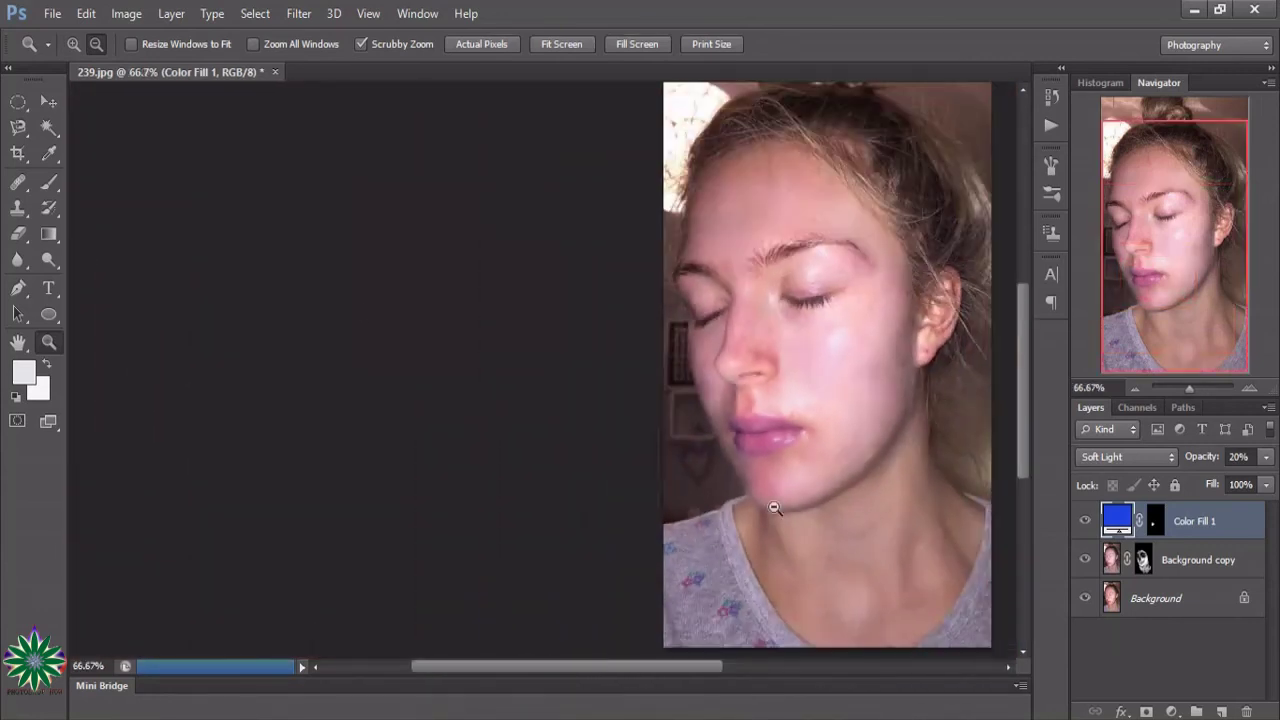
Zoom back in on the lips and chin.
{"action": "left_click", "coordinate": [73, 44]}
{"action": "left_click", "coordinate": [488, 308]}
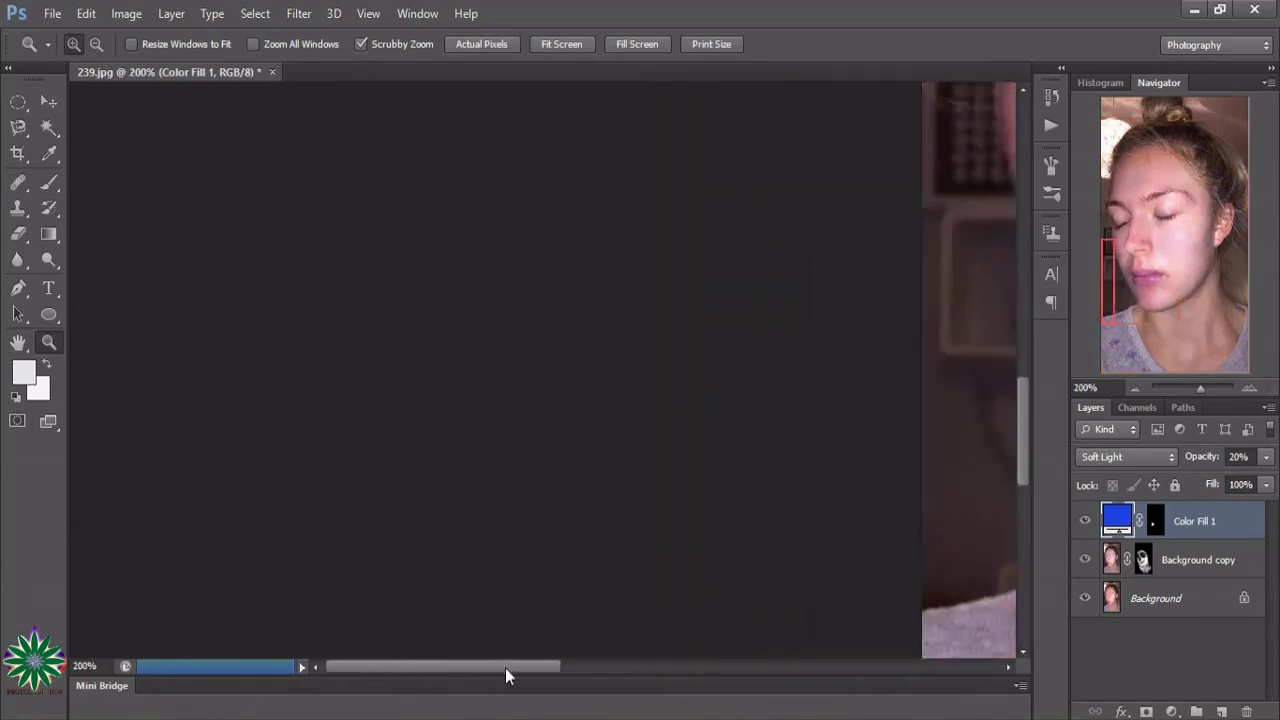
{"action": "left_click", "coordinate": [800, 400]}
{"action": "left_click_drag", "start_coordinate": [620, 666], "coordinate": [700, 666]}
{"action": "scroll", "coordinate": [847, 534], "scroll_direction": "up", "scroll_amount": 4}
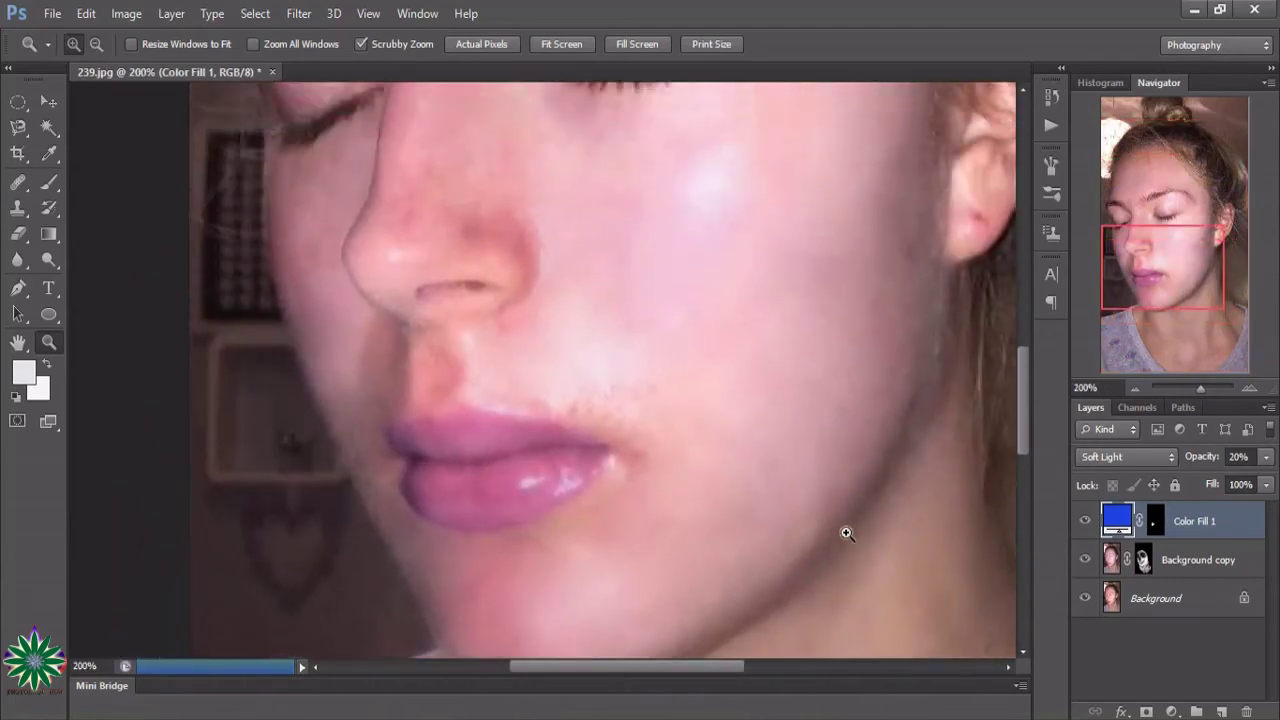
Zoom out to the whole face and duplicate the blue Color Fill 1 layer.
{"action": "left_click", "coordinate": [96, 44]}
{"action": "left_click", "coordinate": [564, 441]}
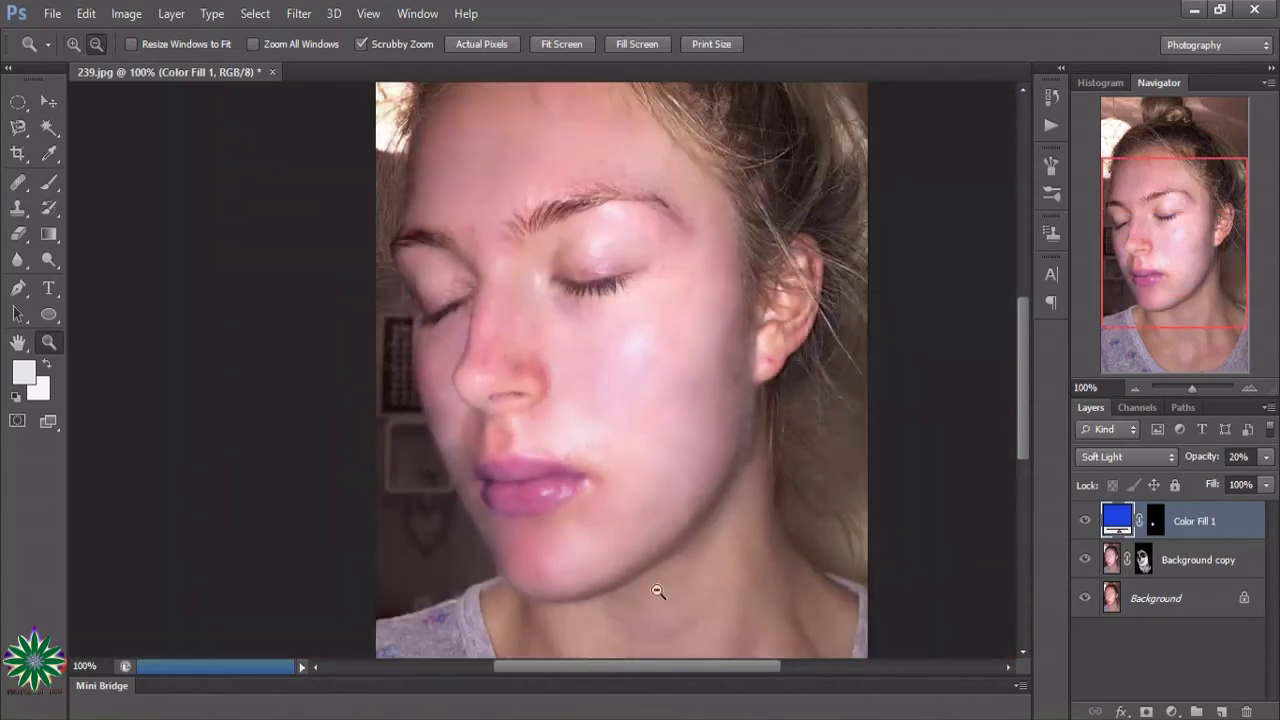
{"action": "left_click_drag", "start_coordinate": [635, 675], "coordinate": [663, 675]}
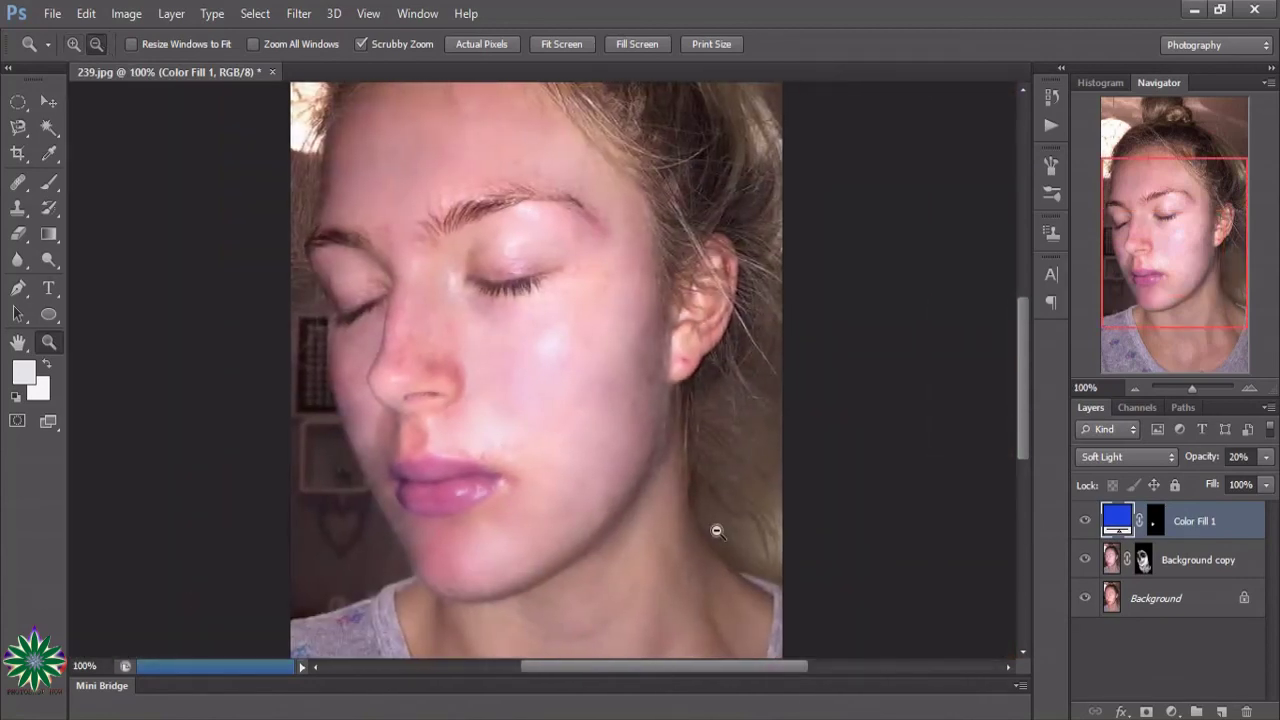
{"action": "scroll", "coordinate": [717, 531], "scroll_direction": "down", "scroll_amount": 1}
{"action": "left_click_drag", "start_coordinate": [1208, 530], "coordinate": [1222, 710]}
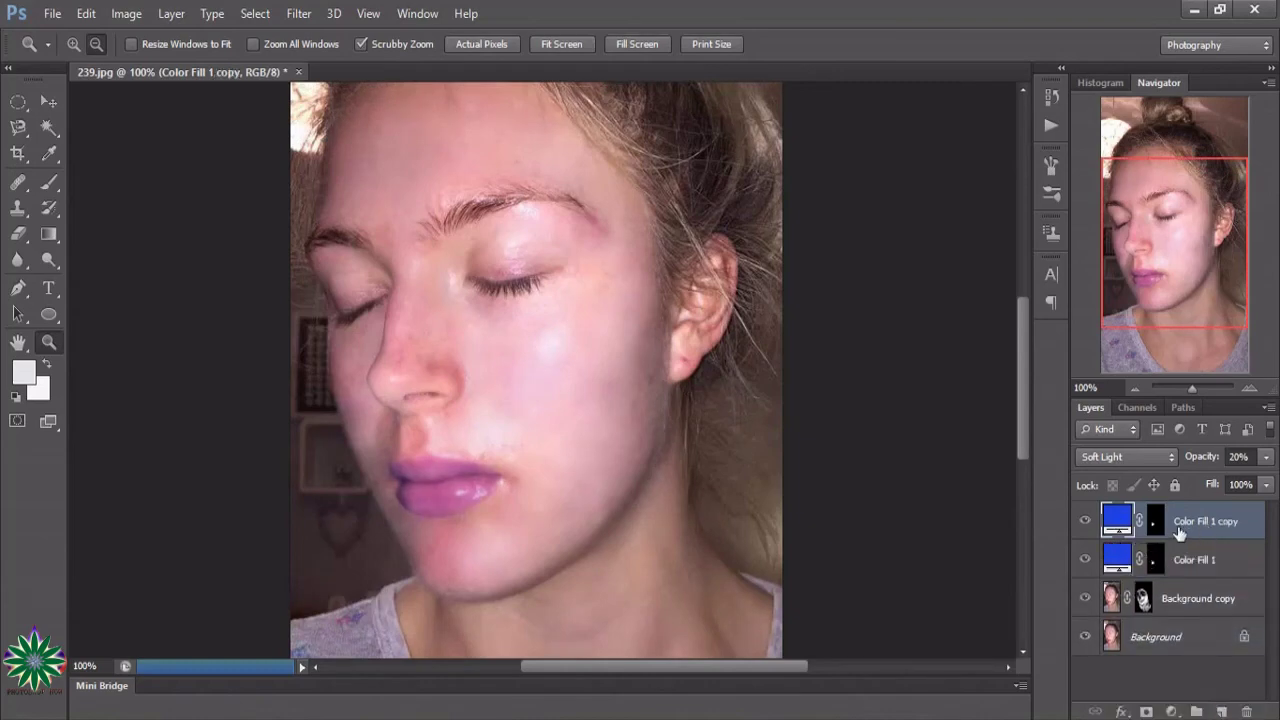
Recolour the Color Fill 1 copy to a vivid hot pink (f00875).
{"action": "double_click", "coordinate": [1113, 521]}
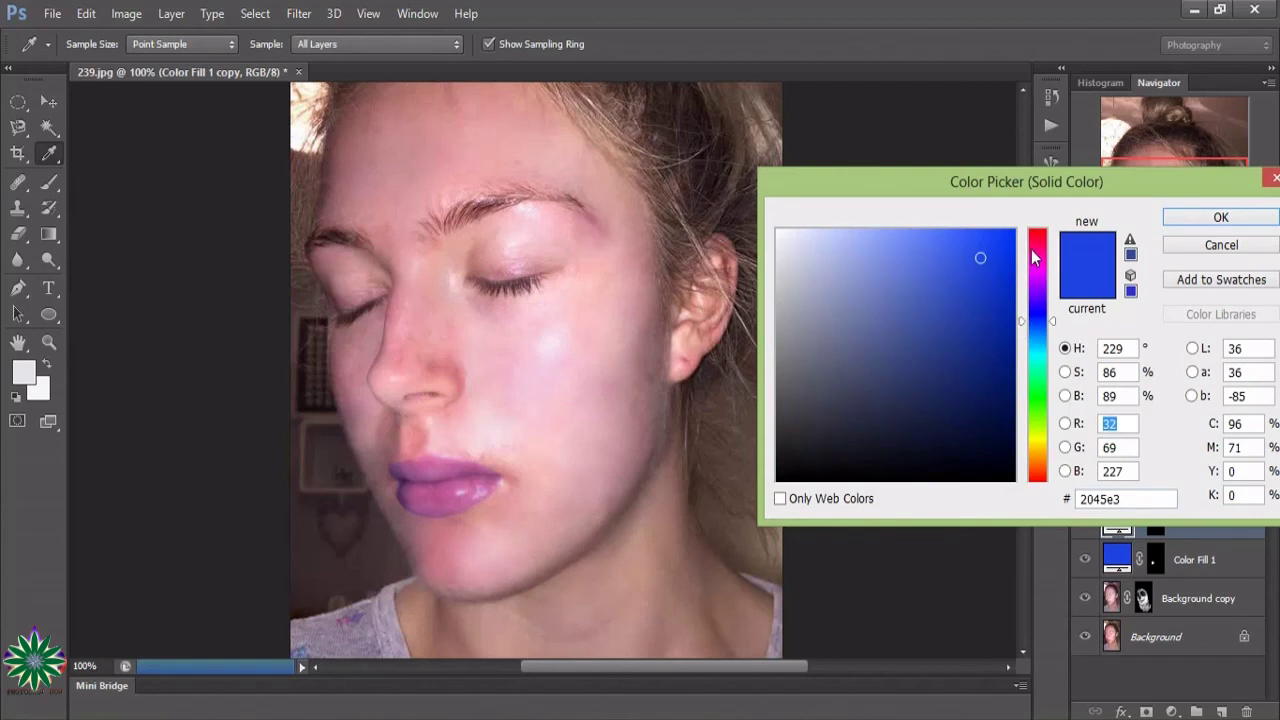
{"action": "left_click", "coordinate": [1037, 248]}
{"action": "left_click", "coordinate": [989, 243]}
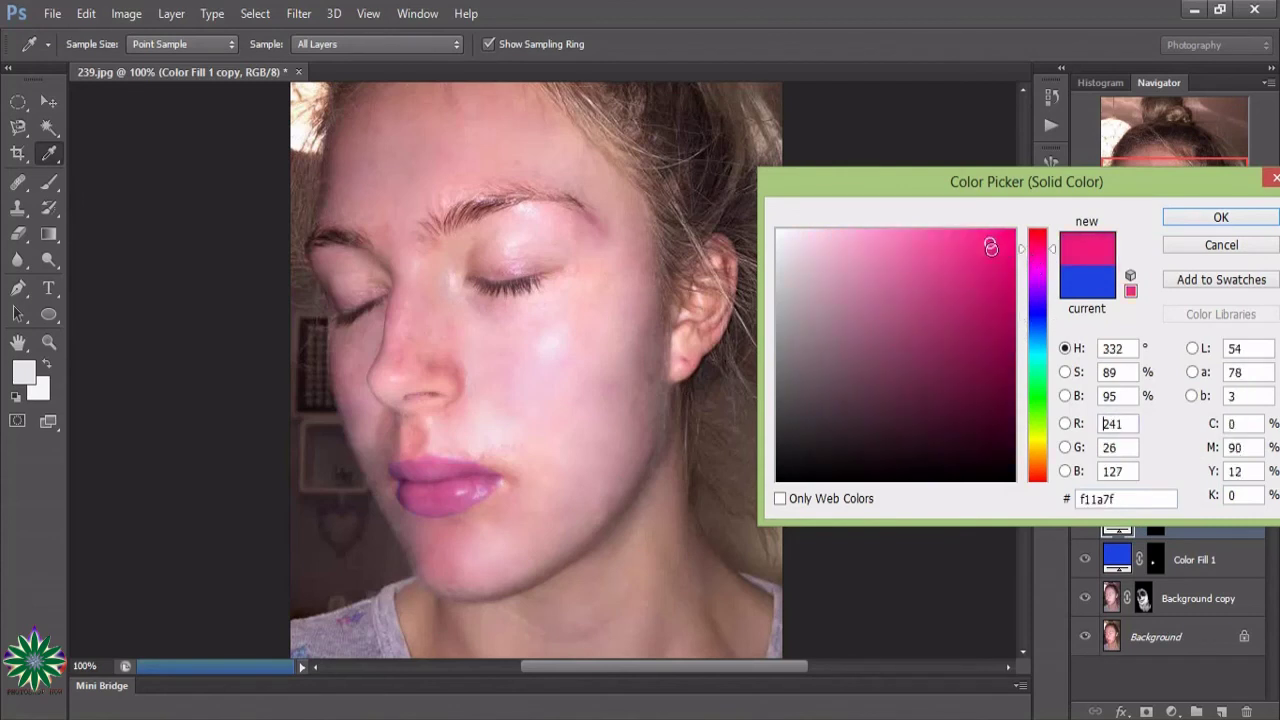
{"action": "left_click_drag", "start_coordinate": [994, 259], "coordinate": [1007, 244]}
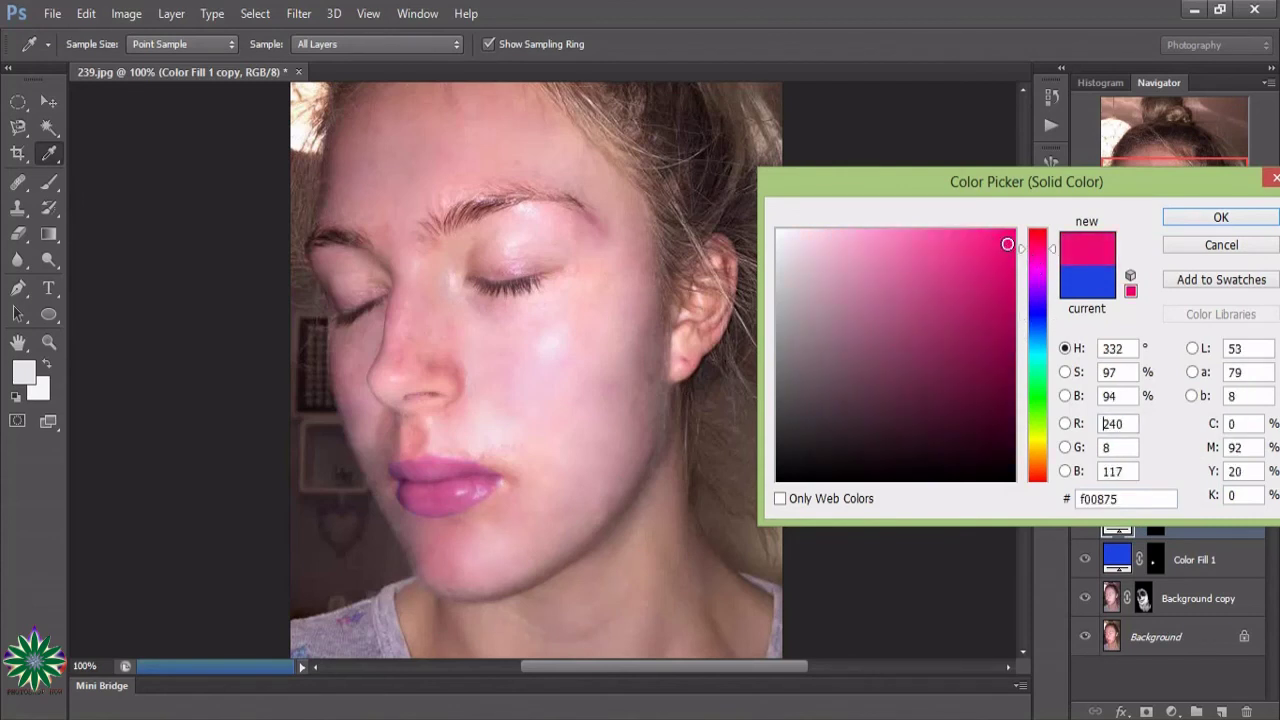
{"action": "left_click", "coordinate": [1219, 220]}
Set the pink fill to Normal blending at 19% opacity, then duplicate that layer.
{"action": "left_click", "coordinate": [1155, 456]}
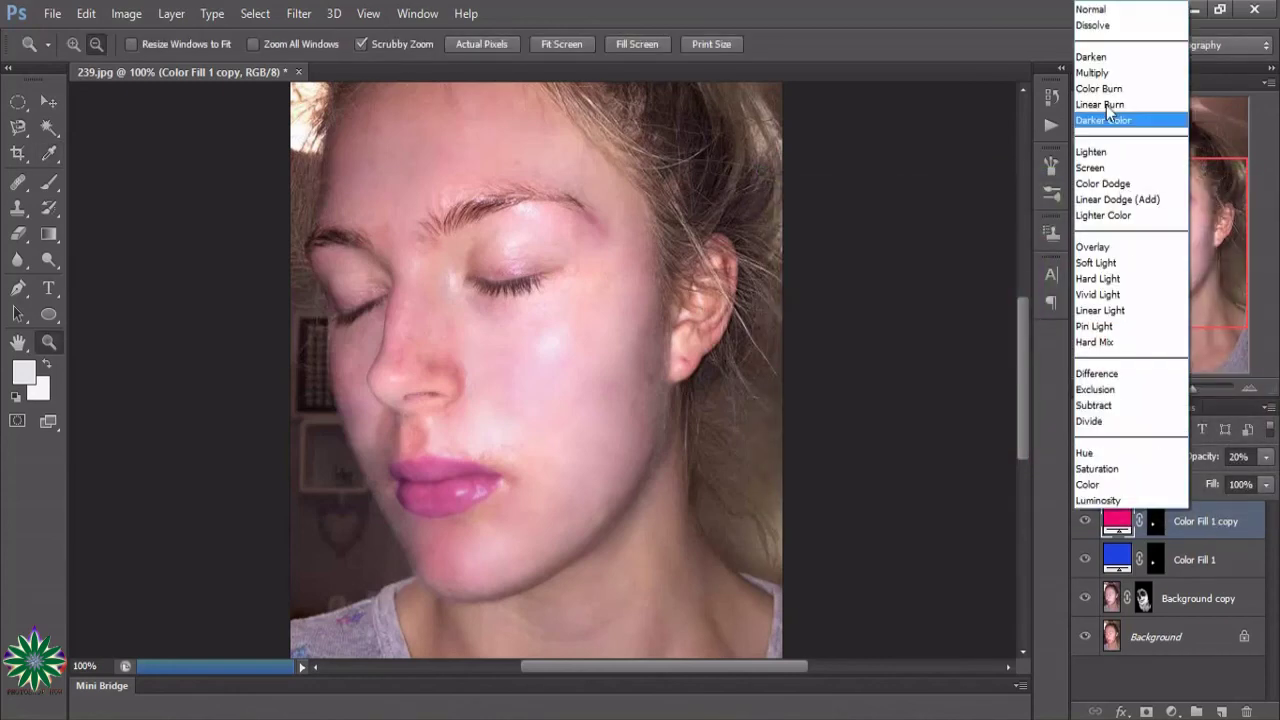
{"action": "left_click", "coordinate": [1100, 8]}
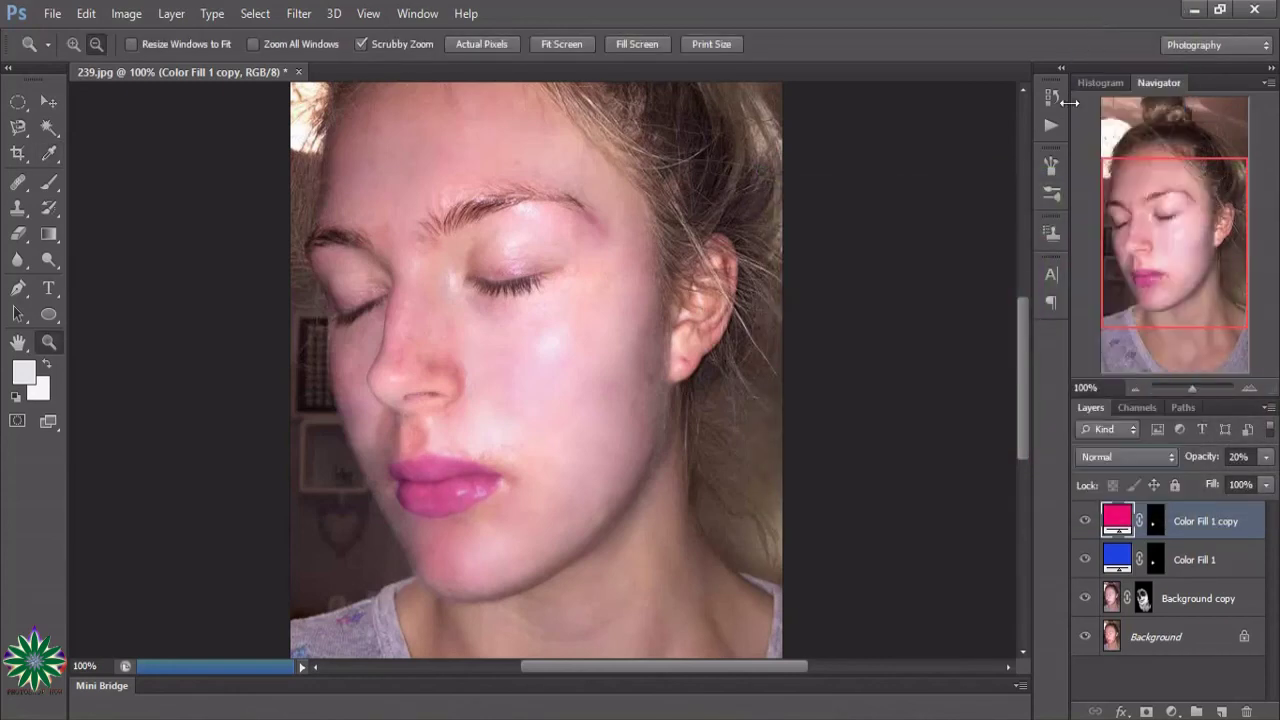
{"action": "left_click", "coordinate": [1266, 456]}
{"action": "mouse_move", "coordinate": [1192, 482]}
{"action": "left_mouse_down"}
{"action": "mouse_move", "coordinate": [1272, 480]}
{"action": "mouse_move", "coordinate": [1208, 486]}
{"action": "left_mouse_up"}
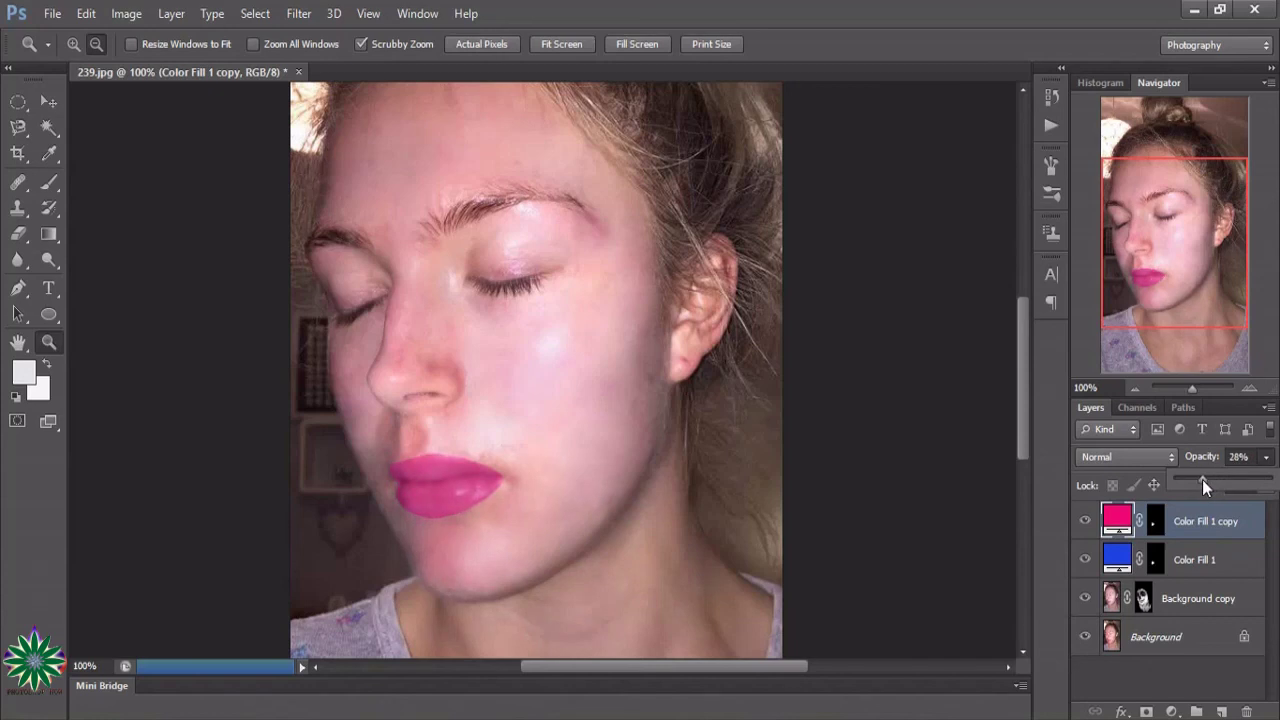
{"action": "left_click_drag", "start_coordinate": [1197, 480], "coordinate": [1190, 479]}
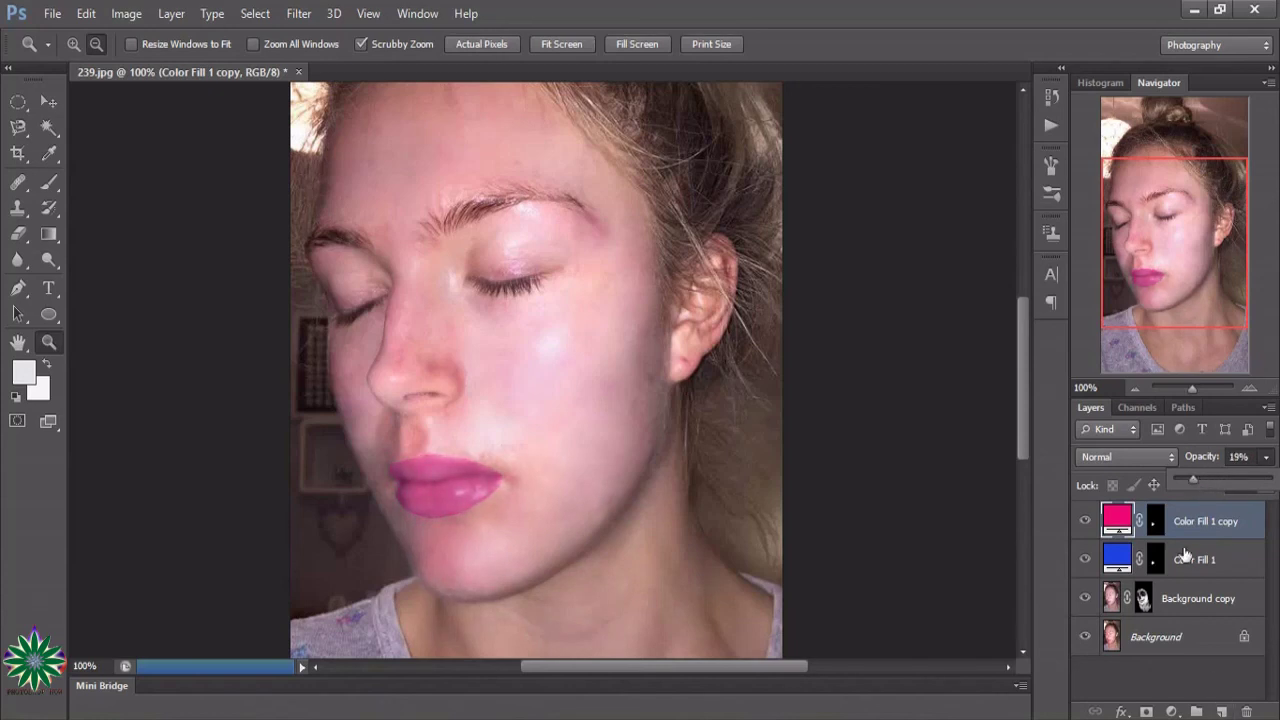
{"action": "left_click", "coordinate": [1213, 523]}
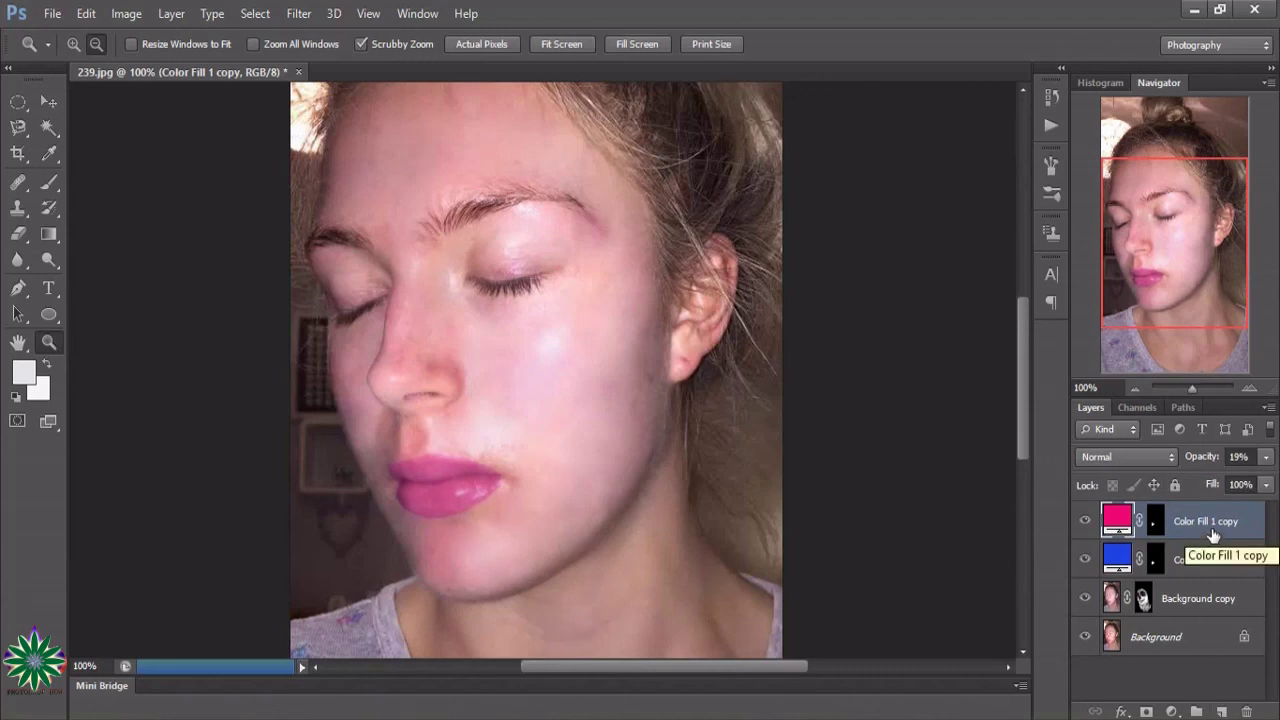
{"action": "left_click_drag", "start_coordinate": [1212, 524], "coordinate": [1224, 710]}
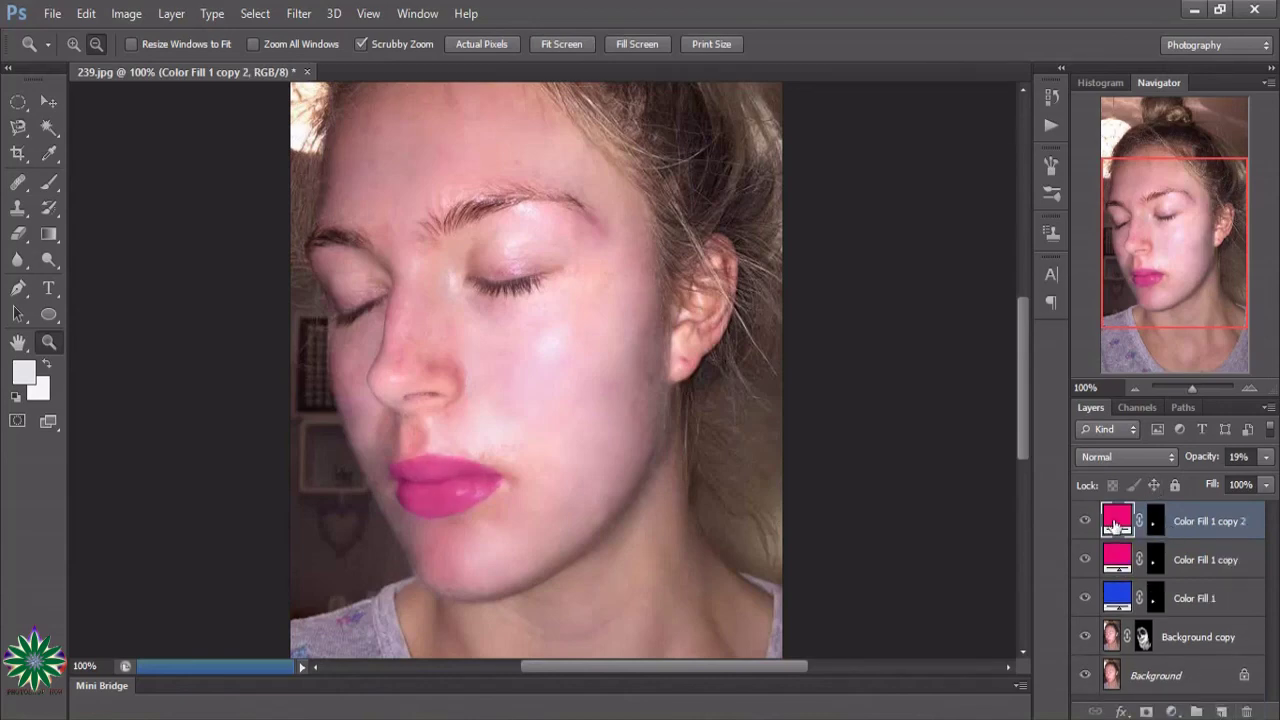
Recolour the Color Fill 1 copy 2 layer to bright green.
{"action": "double_click", "coordinate": [1116, 527]}
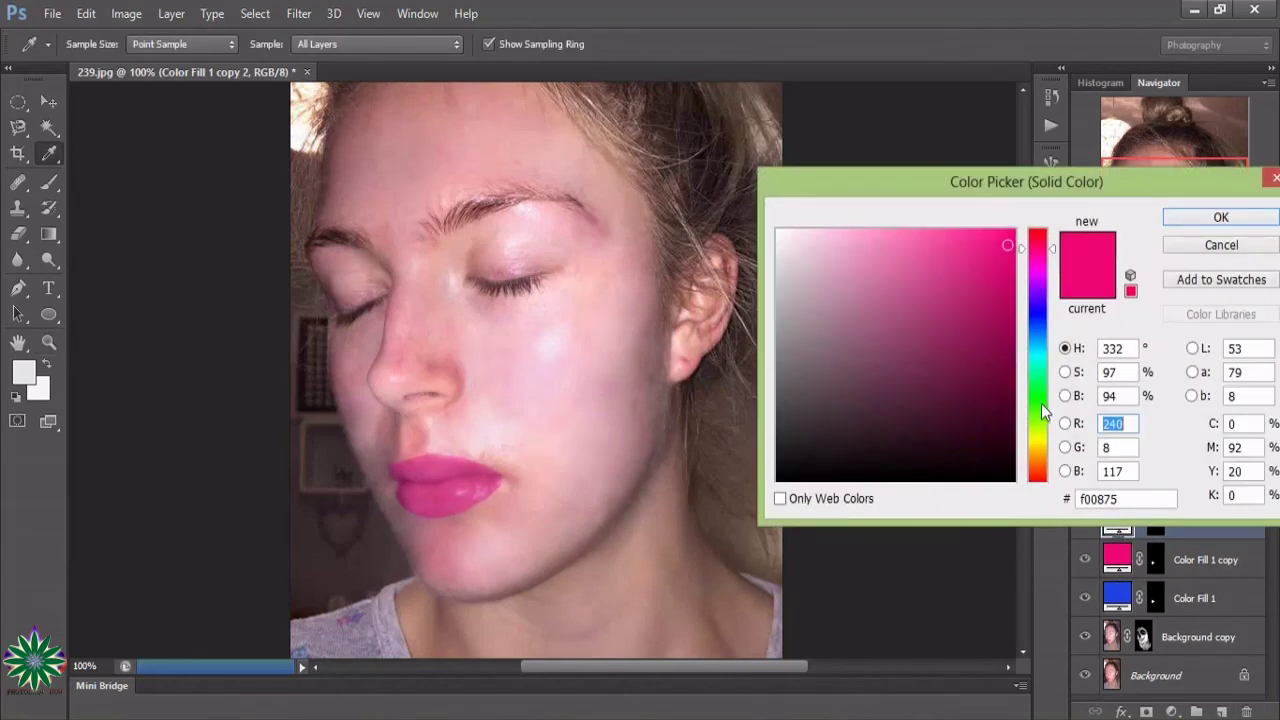
{"action": "left_click", "coordinate": [1040, 404]}
{"action": "left_click_drag", "start_coordinate": [975, 285], "coordinate": [999, 256]}
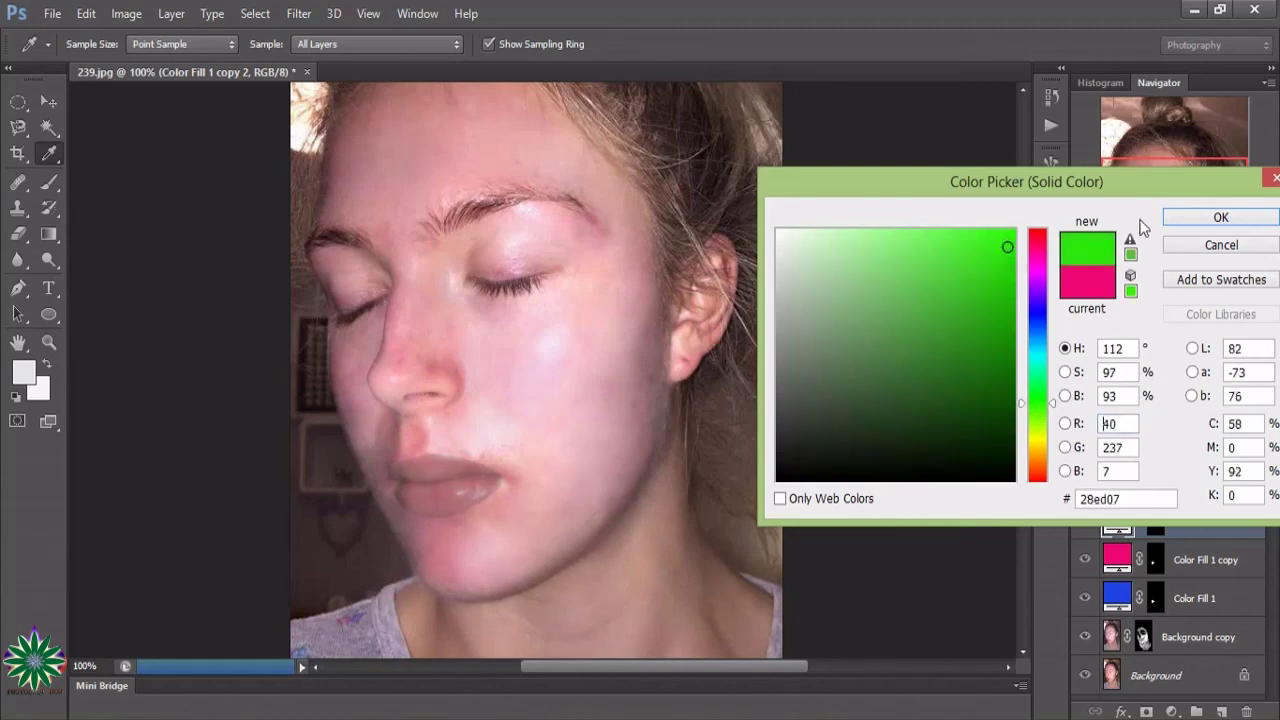
{"action": "left_click", "coordinate": [1210, 217]}
Set the green fill to Soft Light blending at about 84% opacity.
{"action": "left_click", "coordinate": [1171, 459]}
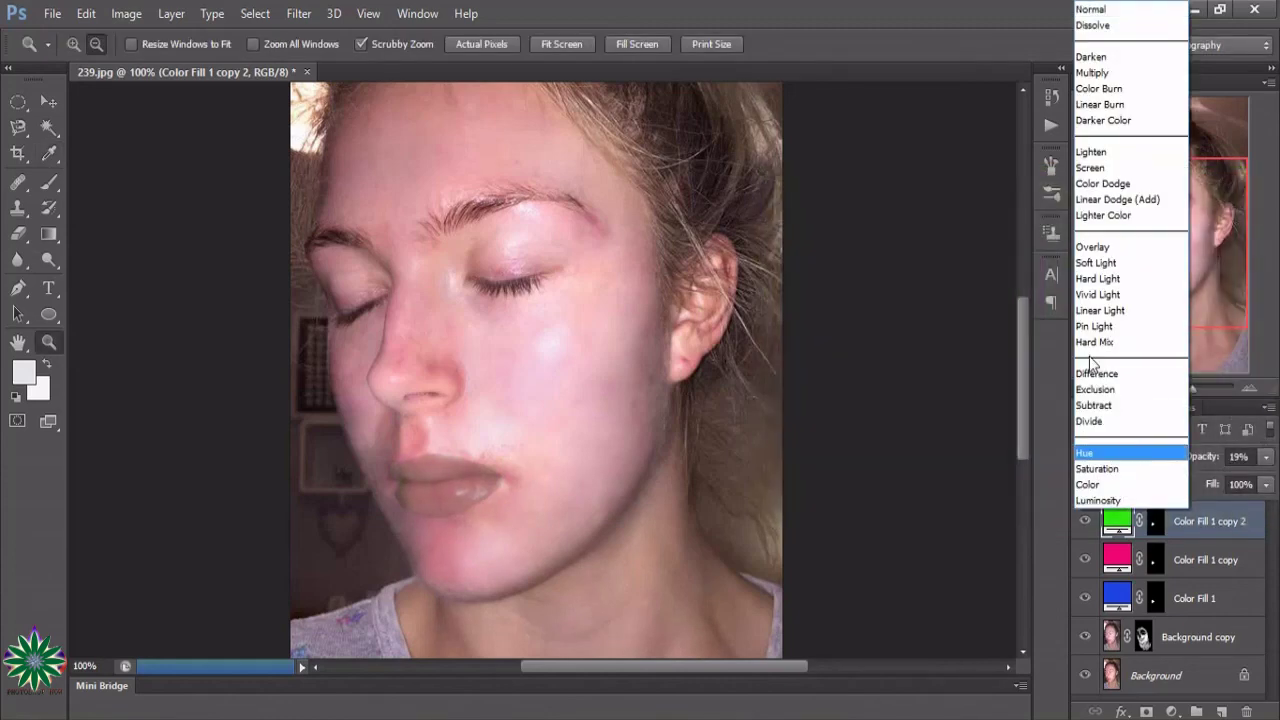
{"action": "left_click", "coordinate": [1100, 262]}
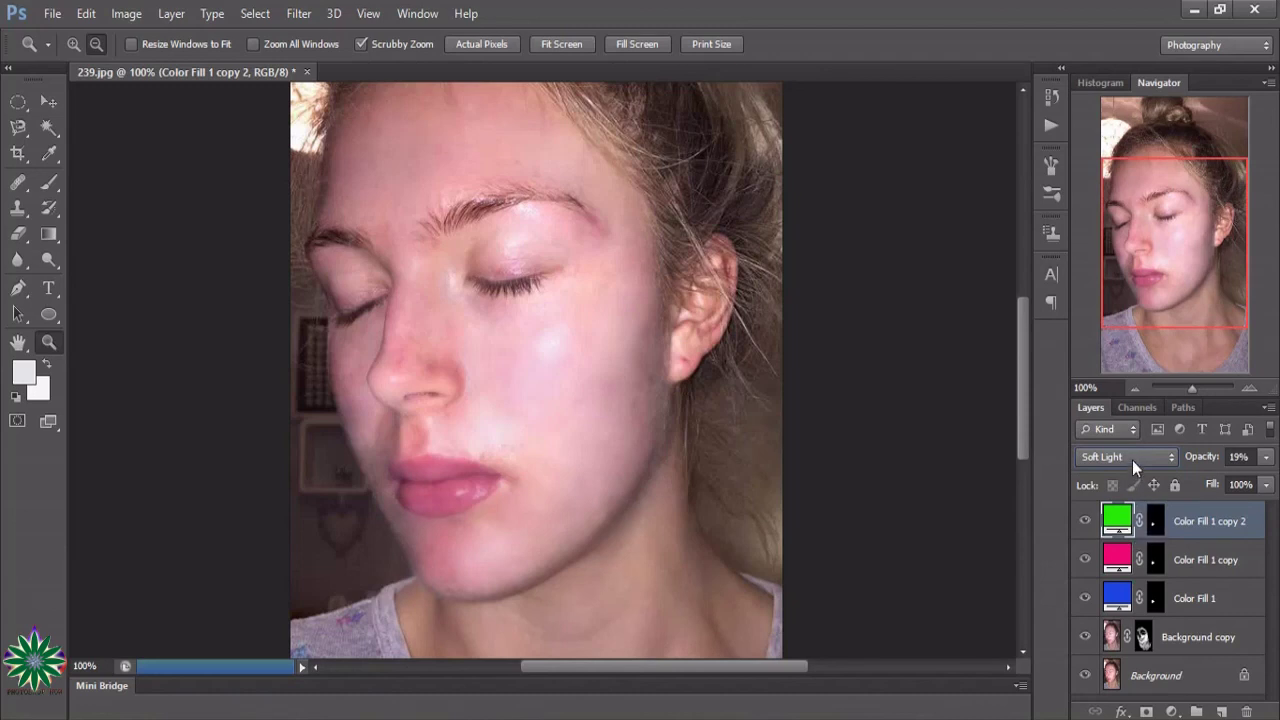
{"action": "left_click", "coordinate": [1266, 457]}
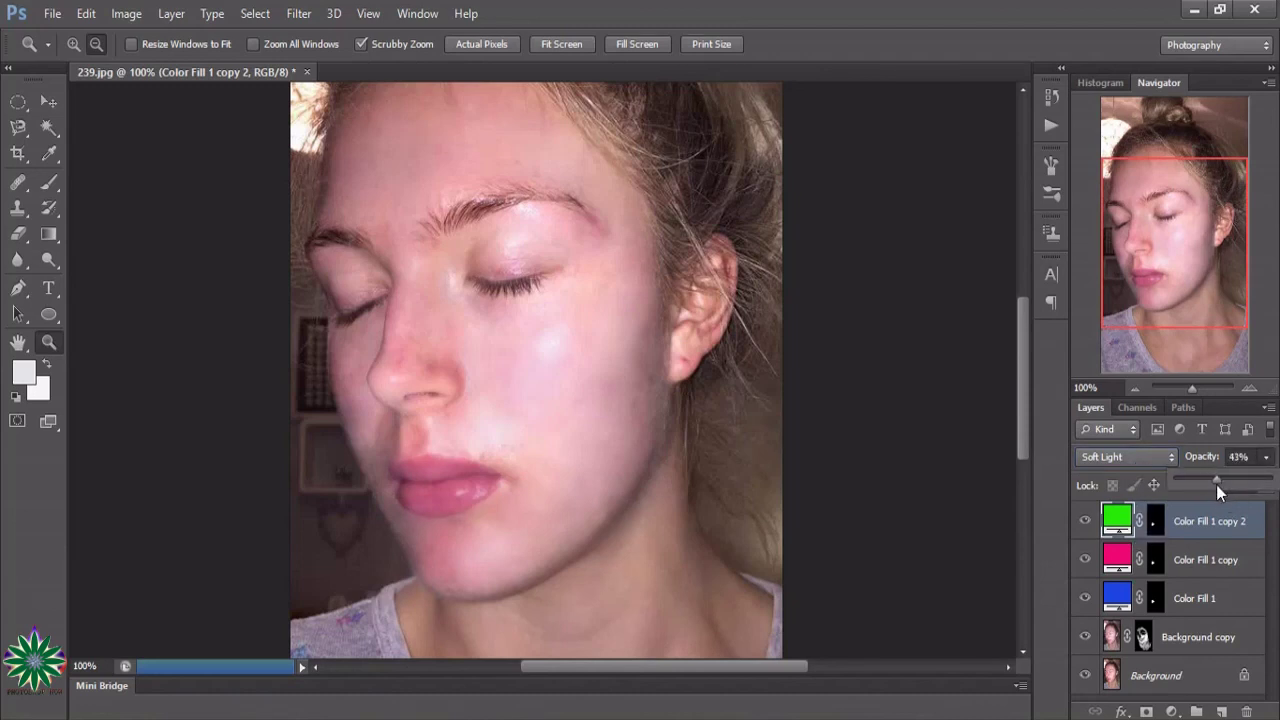
{"action": "left_click_drag", "start_coordinate": [1216, 484], "coordinate": [1257, 503]}
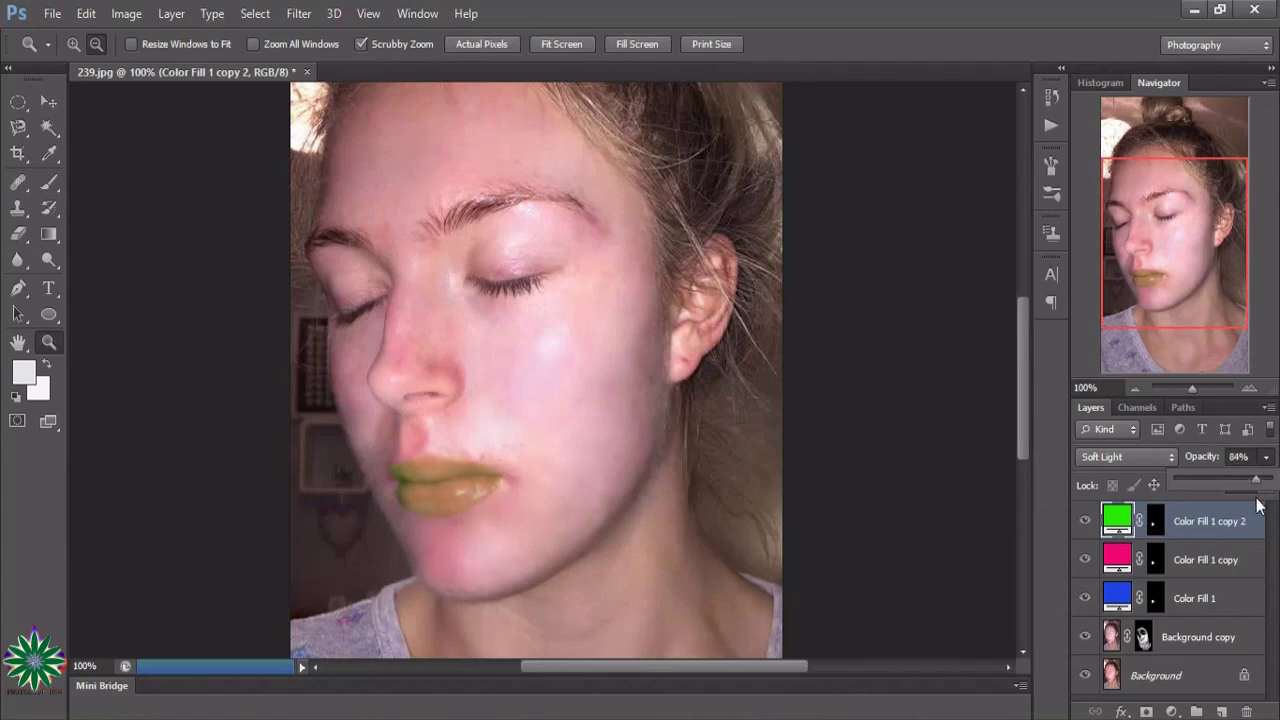